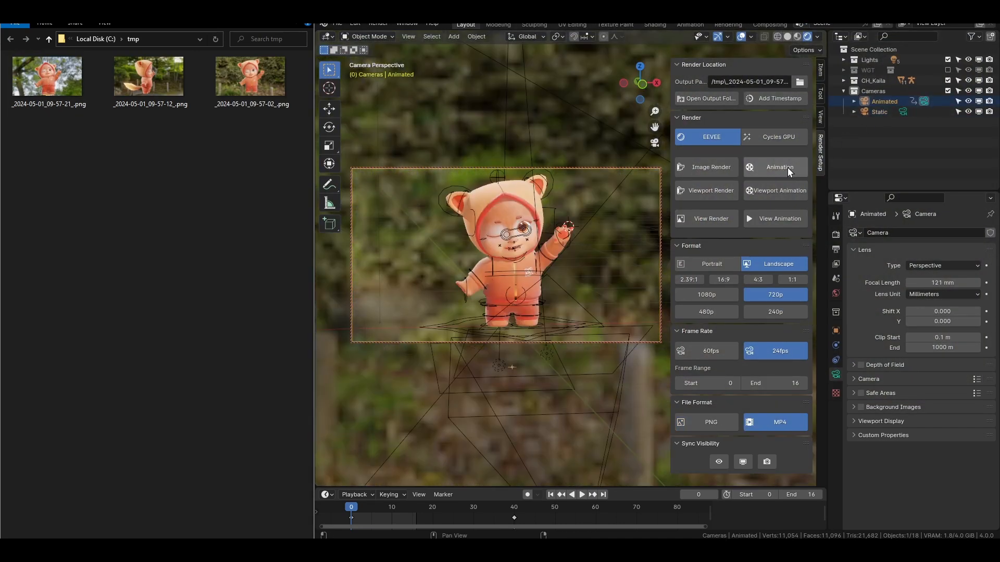
# Render the 16-frame animation as MP4 and open the new video _2024-05-01_09-57-34_0000-0016.mp4 from the tmp folder
pyautogui.click(776, 170)
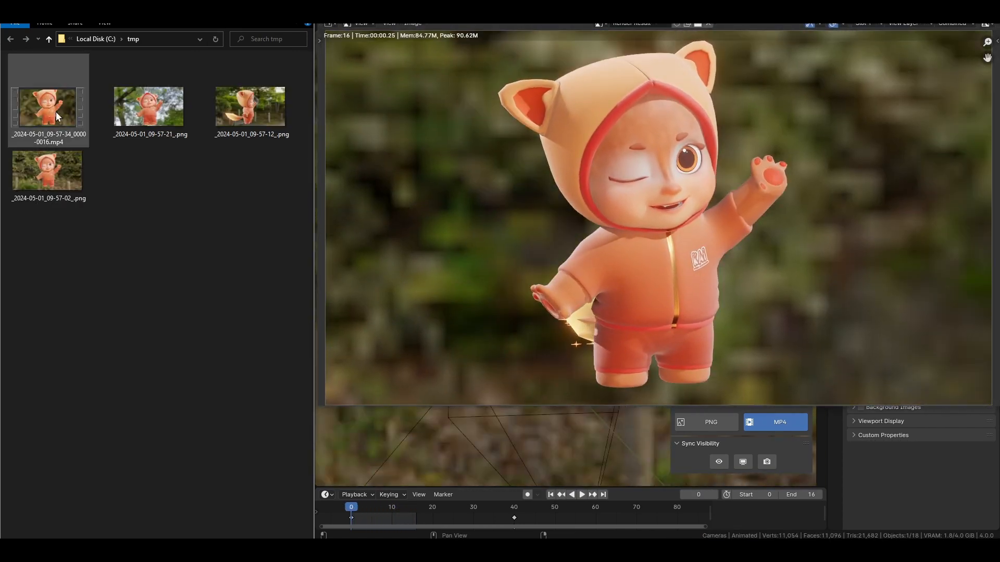
pyautogui.click(56, 112)
pyautogui.doubleClick(55, 112)
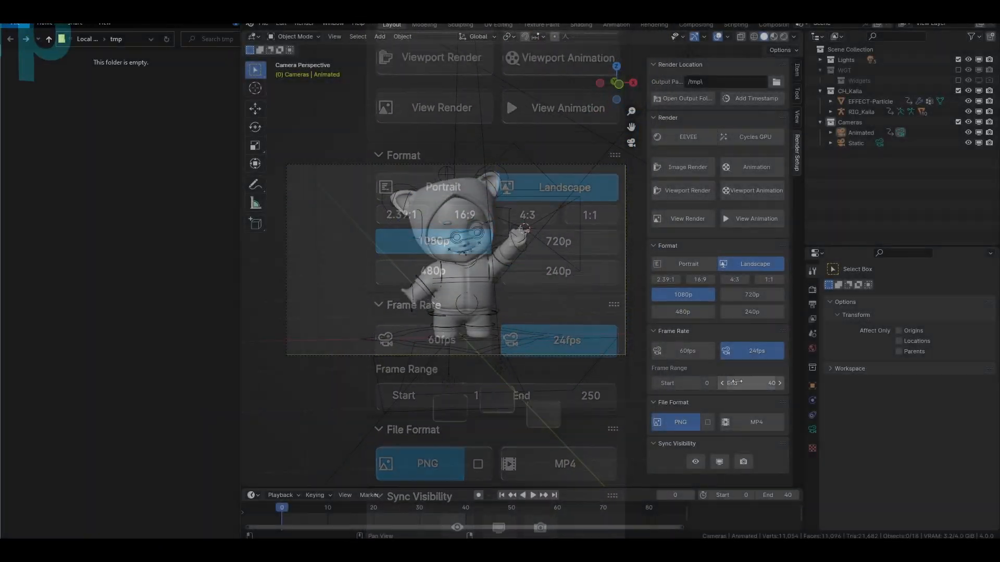
# Set the render format to Portrait and the output file format to MP4
pyautogui.click(688, 265)
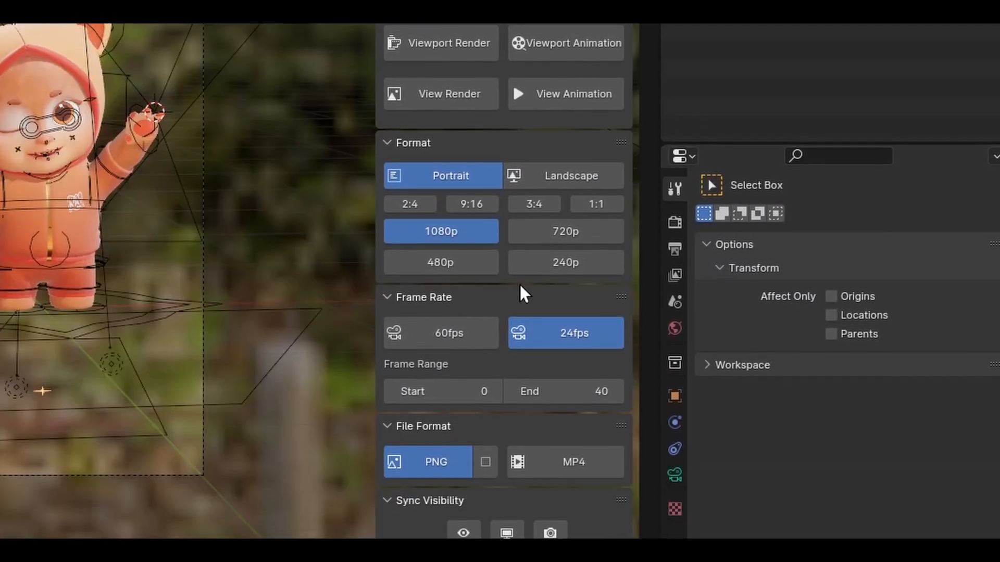
pyautogui.click(568, 461)
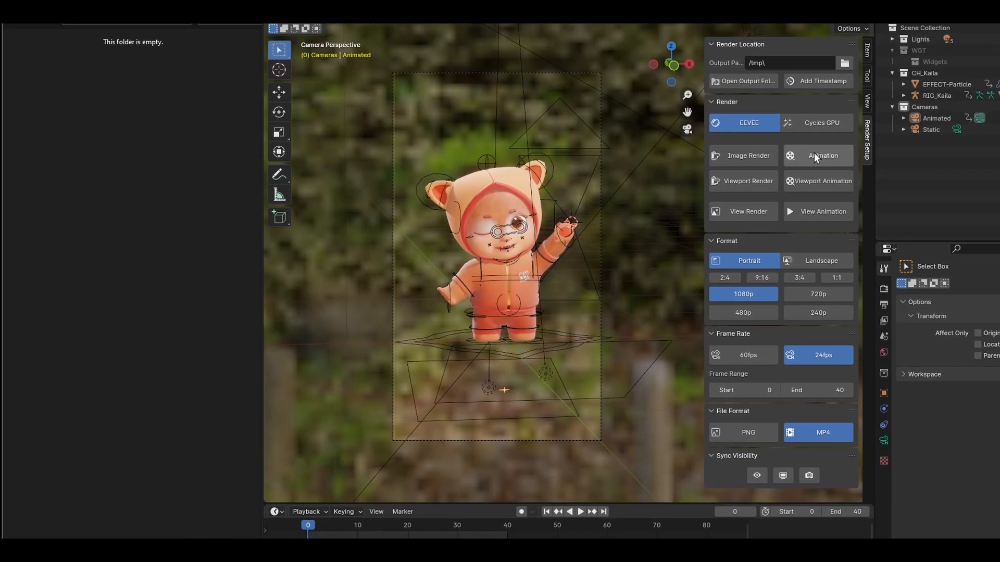
pyautogui.click(577, 50)
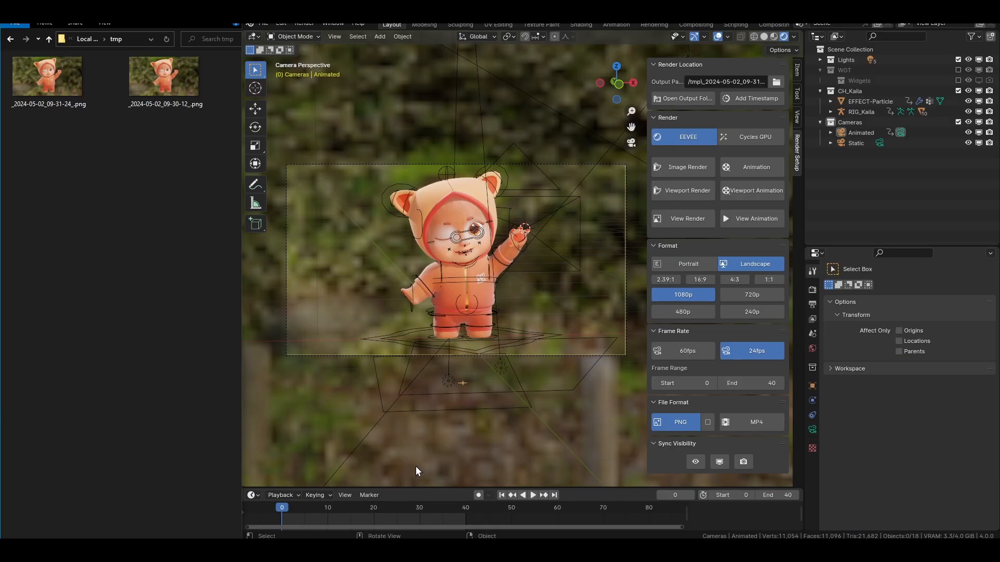
# Delete the newest render, _2024-05-02_09-31-24_.png, from the tmp folder
pyautogui.click(55, 76)
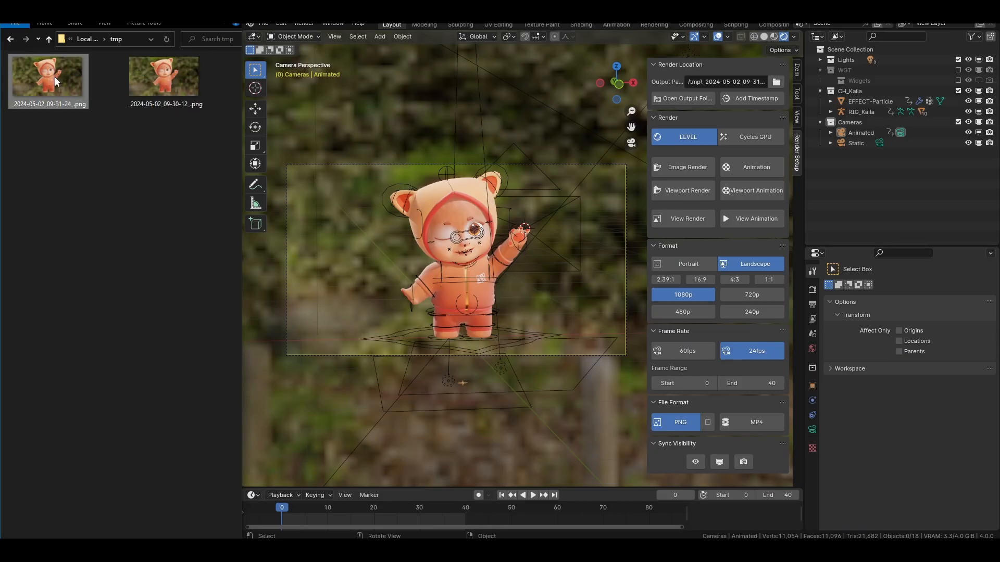
pyautogui.press('Delete')
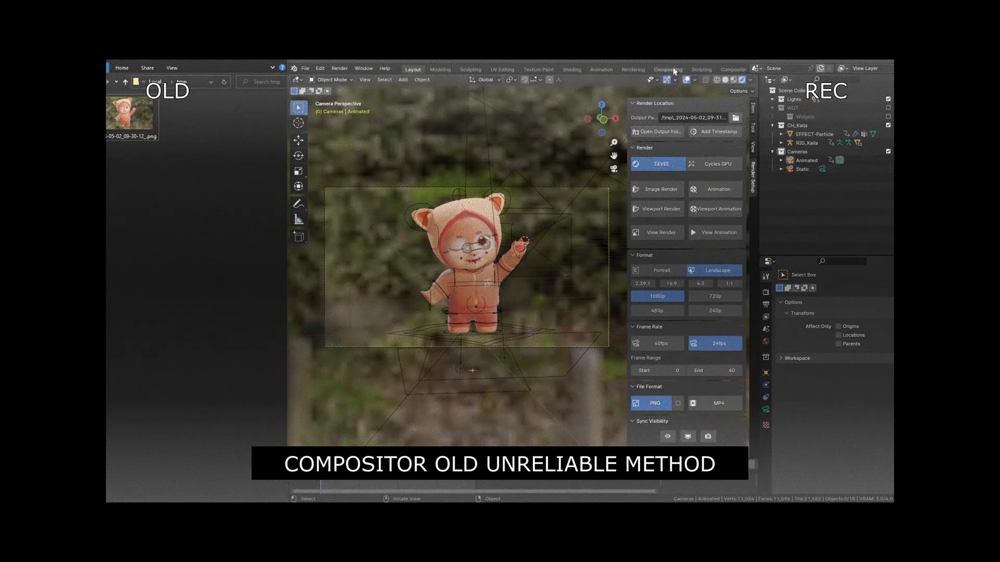
# In the compositor, add a File Output node and link the Render Layers image output to its Image input
pyautogui.click(673, 69)
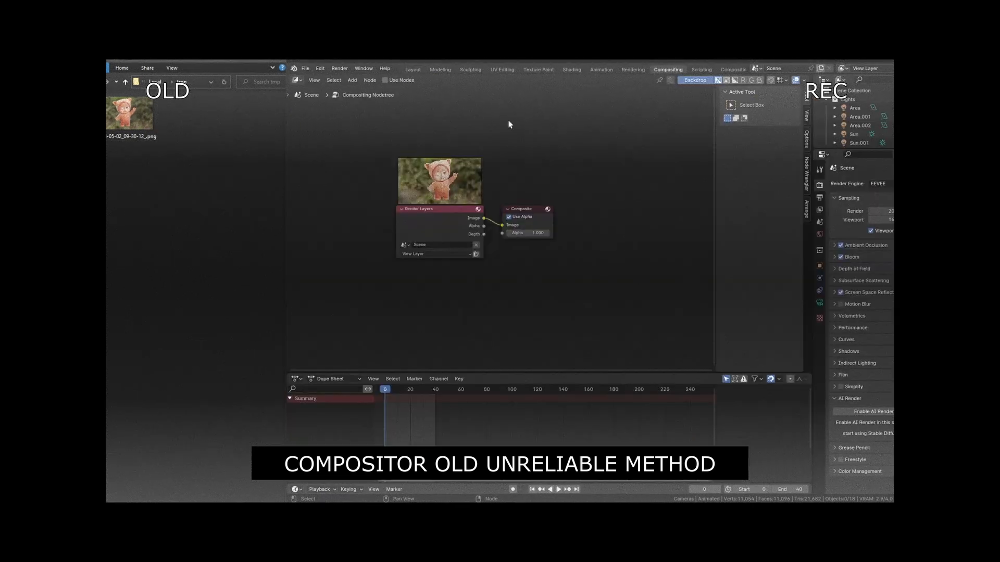
pyautogui.rightClick(554, 137)
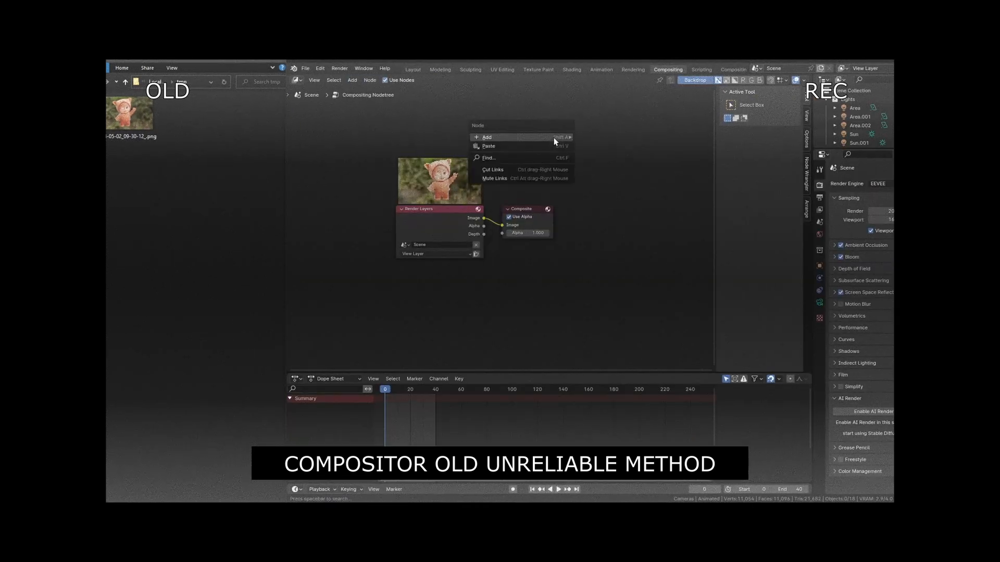
pyautogui.moveTo(554, 138)
pyautogui.moveTo(596, 146)
pyautogui.click(709, 174)
pyautogui.click(594, 183)
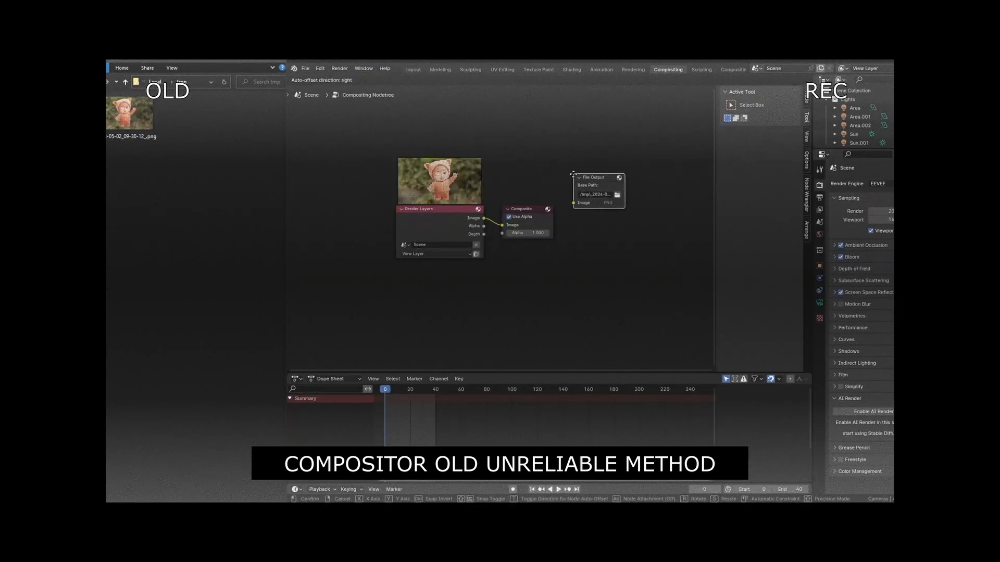
pyautogui.moveTo(484, 218); pyautogui.dragTo(574, 203)
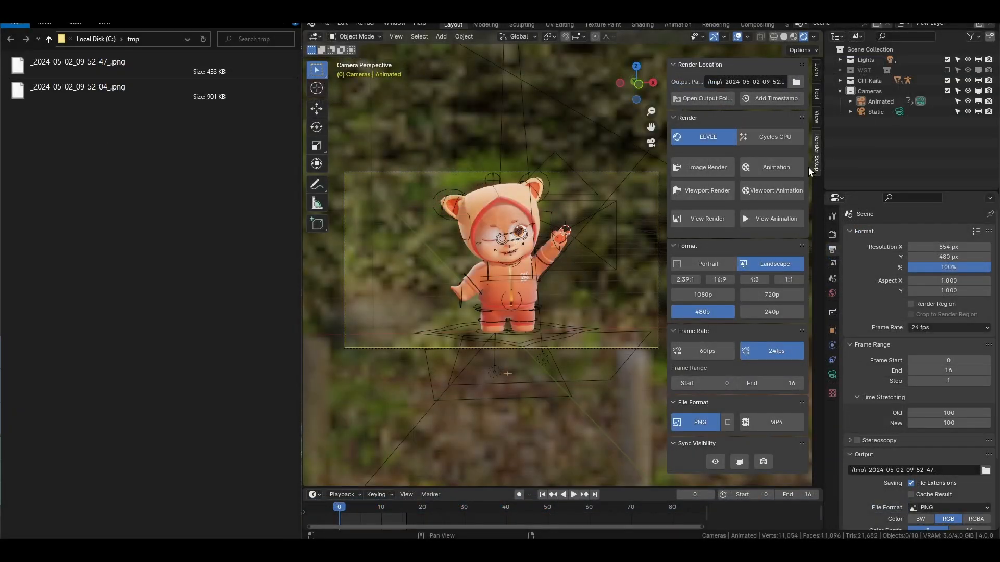
# Render the Animated camera's 480p still image twice, dismissing the first result before rendering again
pyautogui.click(704, 167)
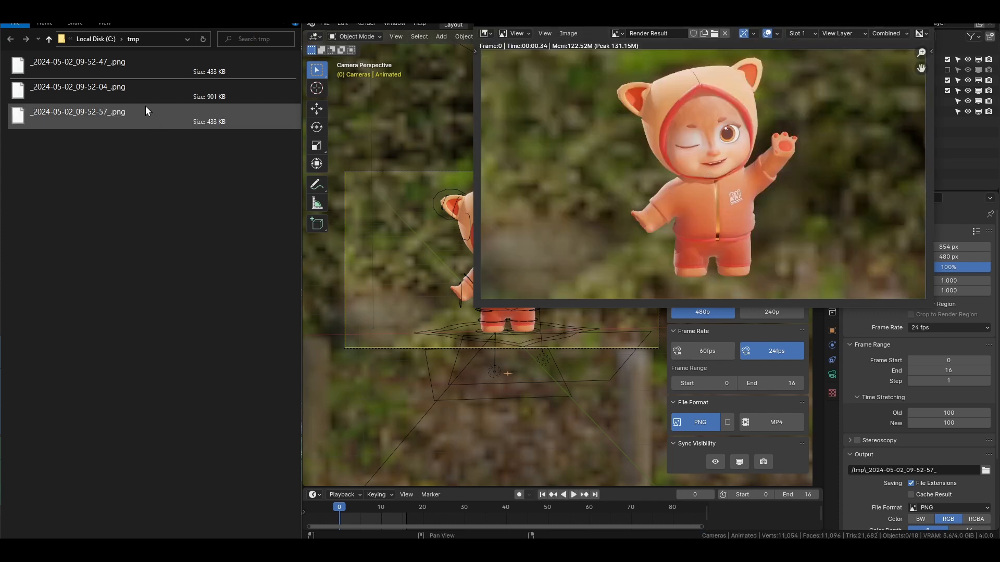
pyautogui.press('Escape')
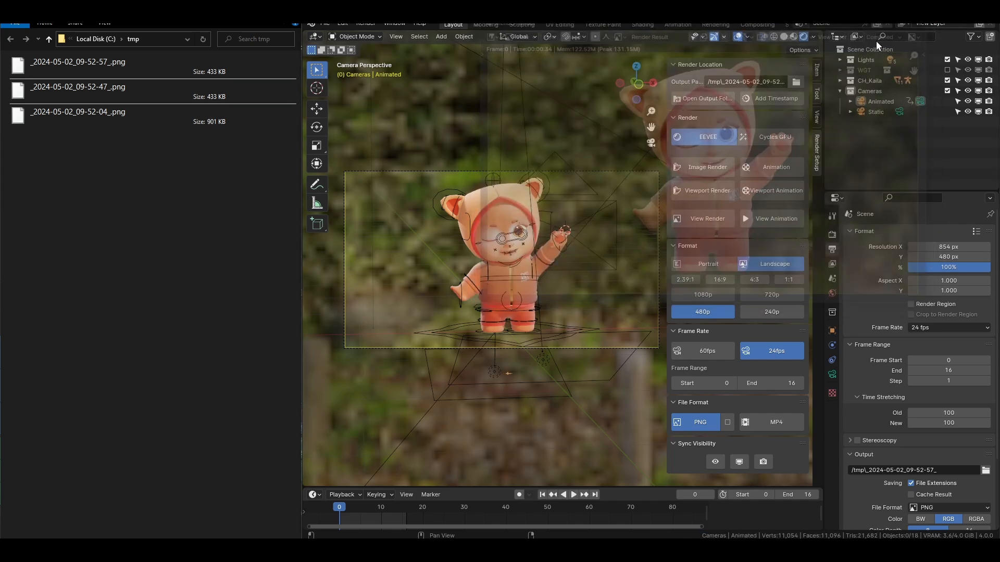
pyautogui.click(704, 167)
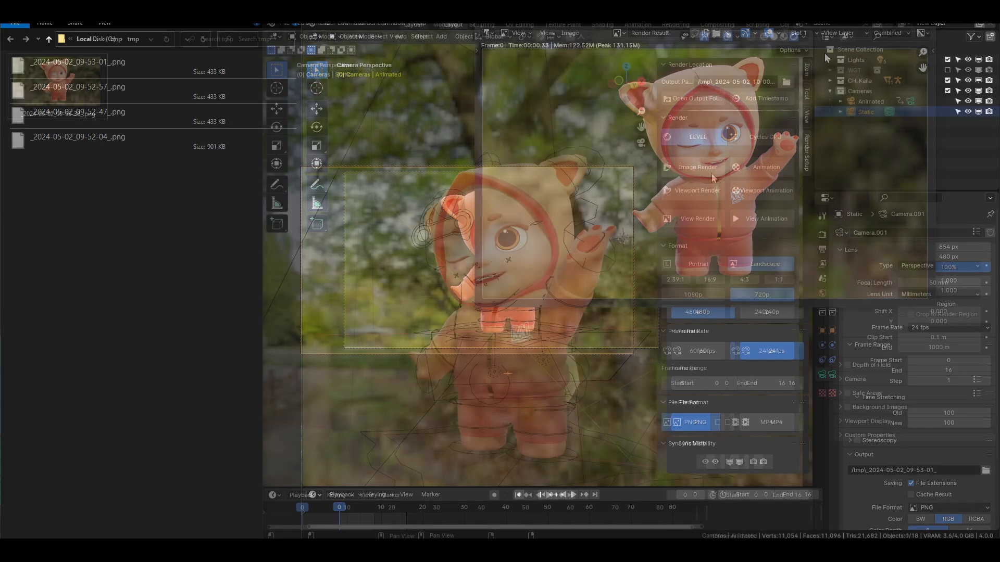
# Render 720p still images from the Static camera, one before and one after rotating the background, and dismiss the result
pyautogui.click(703, 167)
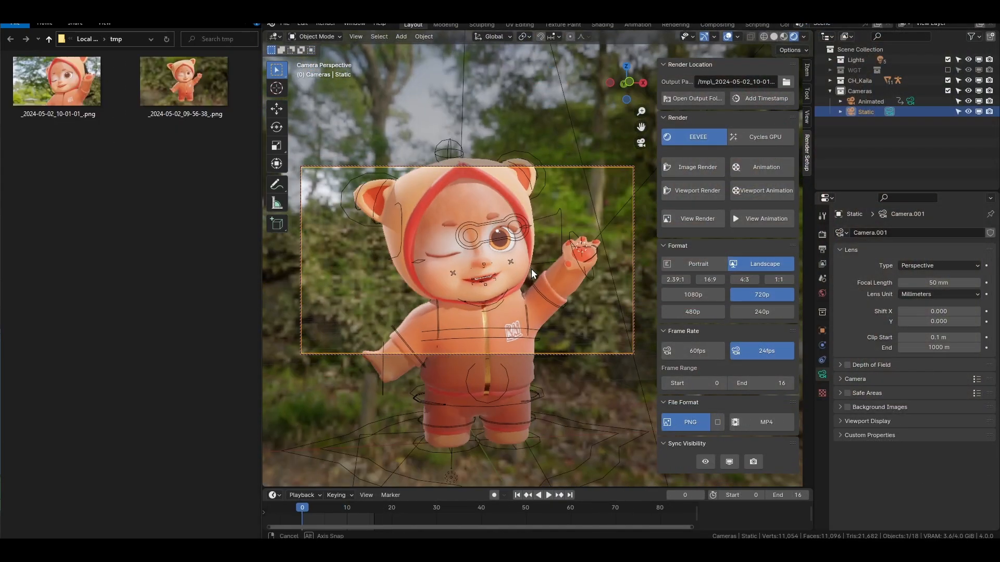
pyautogui.click(692, 167)
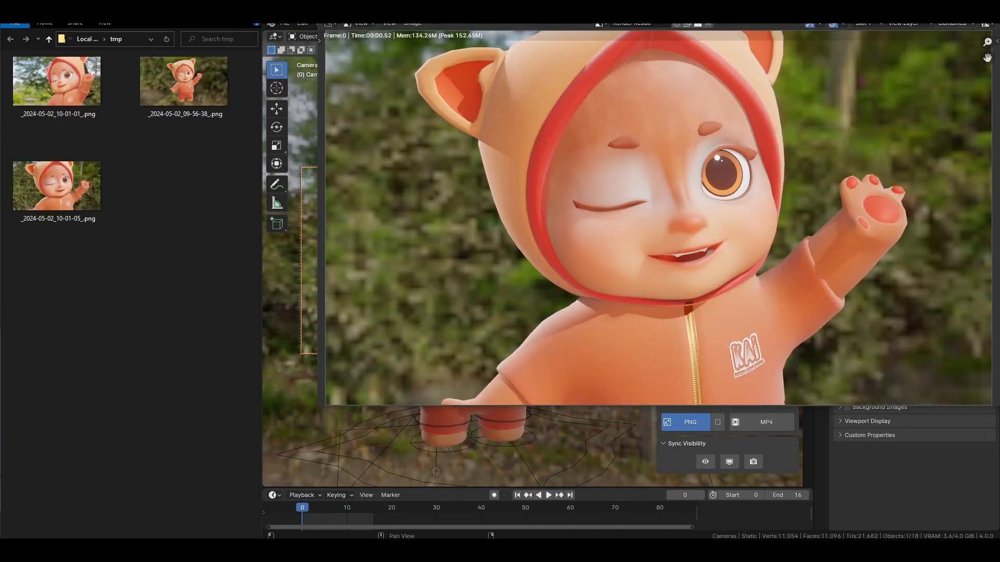
pyautogui.press('Escape')
# Select the character's jacket and render a still image with the outfit recoloured blue, dismissing the result
pyautogui.click(459, 360)
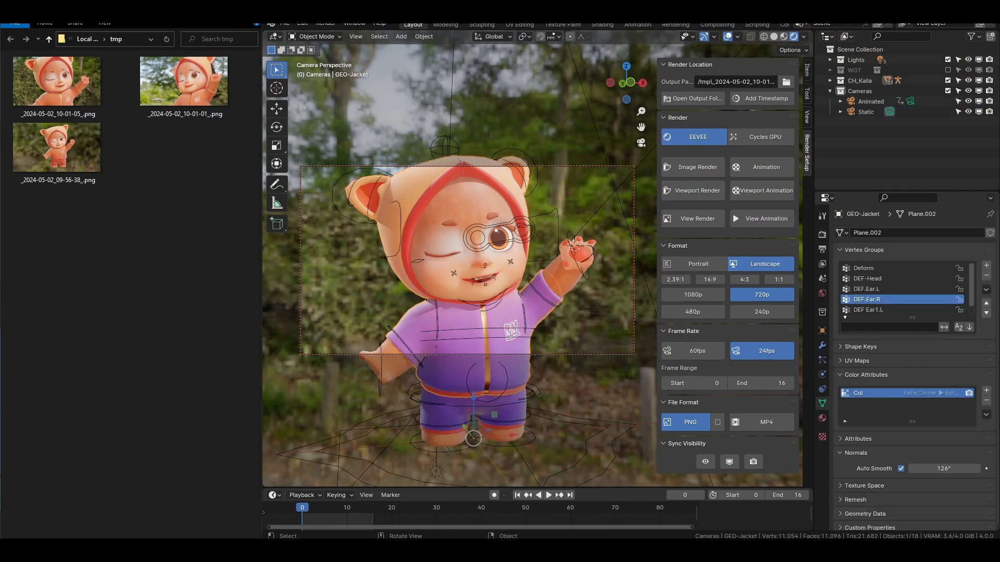
pyautogui.click(698, 166)
pyautogui.press('Escape')
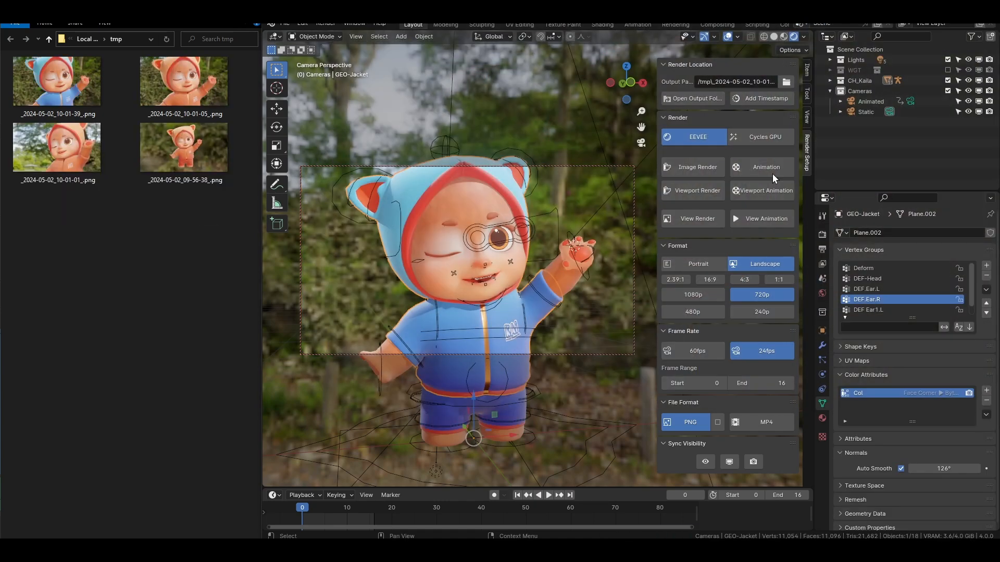
# Render still images in a wider framing, one with the blue outfit and one with the outfit recoloured green
pyautogui.click(711, 169)
pyautogui.press('Escape')
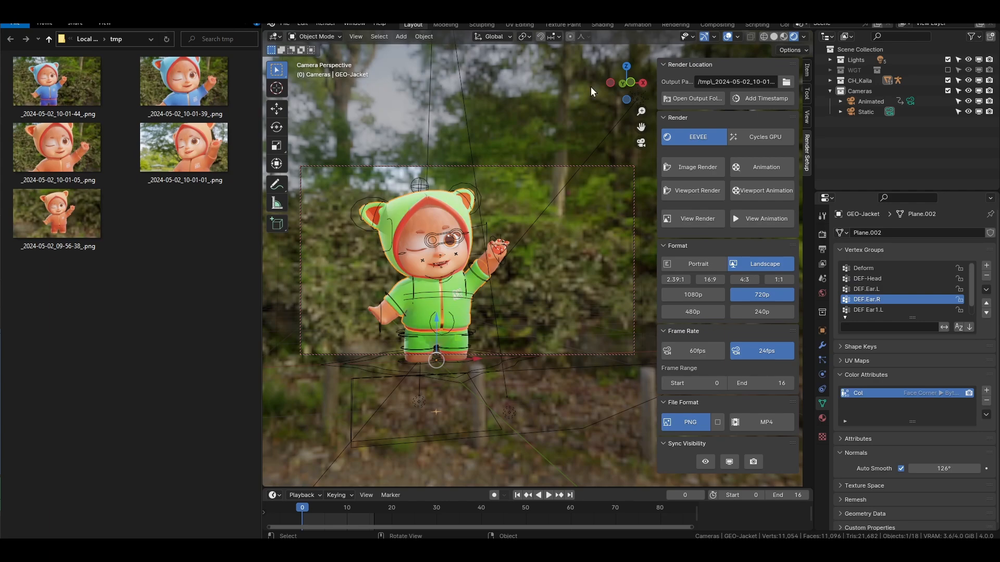
pyautogui.click(697, 168)
pyautogui.press('Escape')
# Open the newest render, _2024-05-02_10-01-54_.png, in Photos and browse through the other rendered images
pyautogui.click(47, 86)
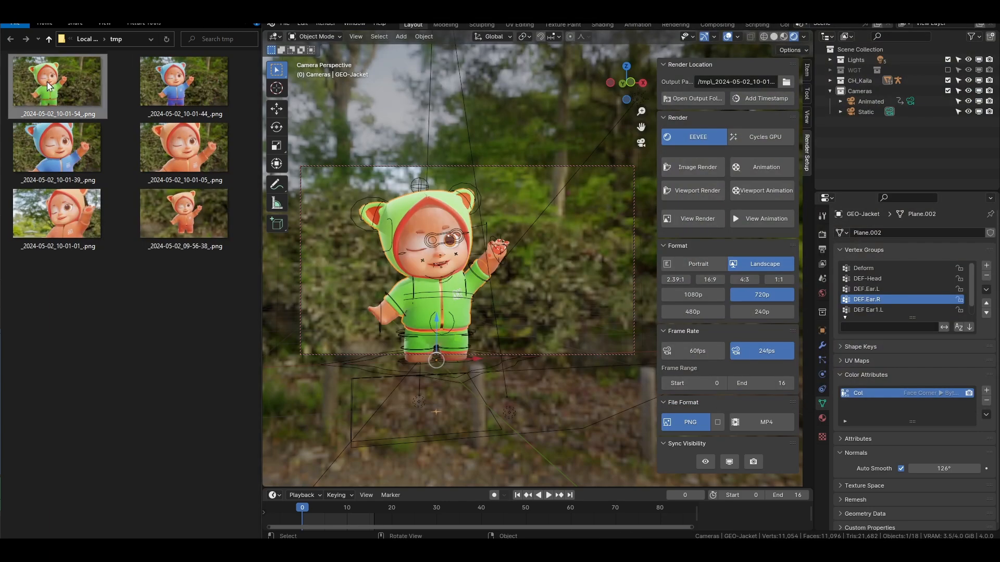
pyautogui.doubleClick(47, 86)
pyautogui.press('Right')
pyautogui.press('Right')
pyautogui.press('Right')
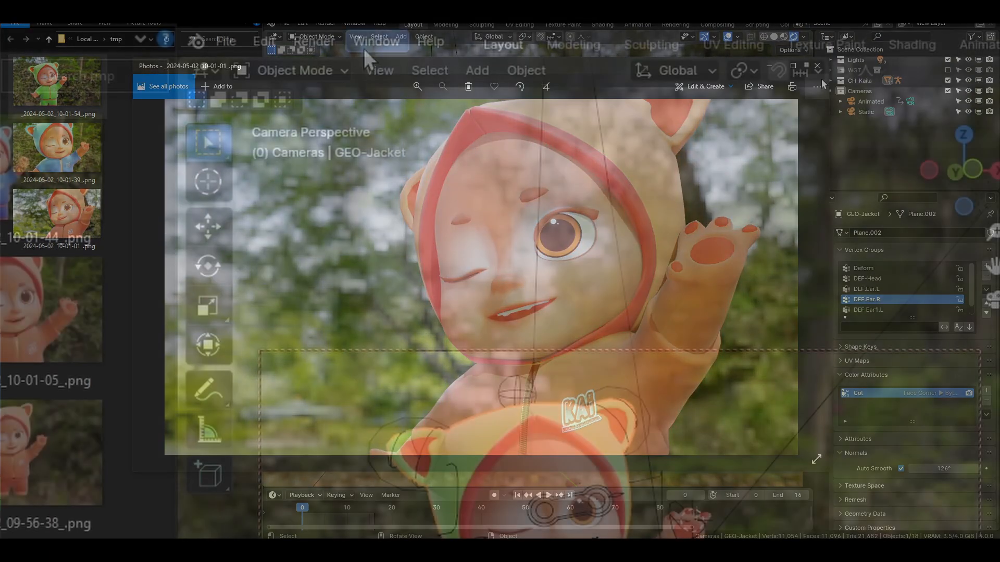
# Assign the shortcut F5 to the add-on's Animation render command
pyautogui.click(333, 23)
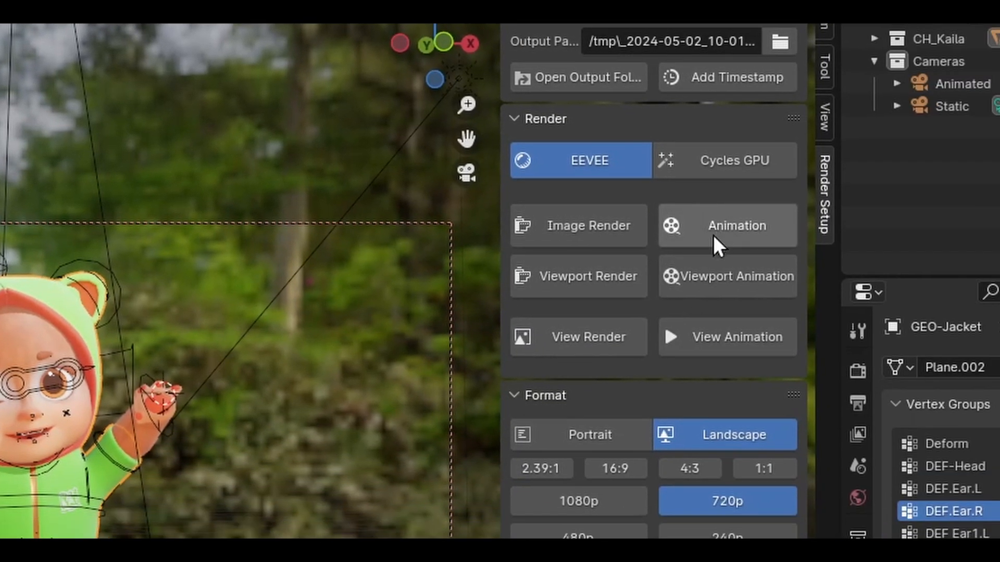
pyautogui.rightClick(714, 223)
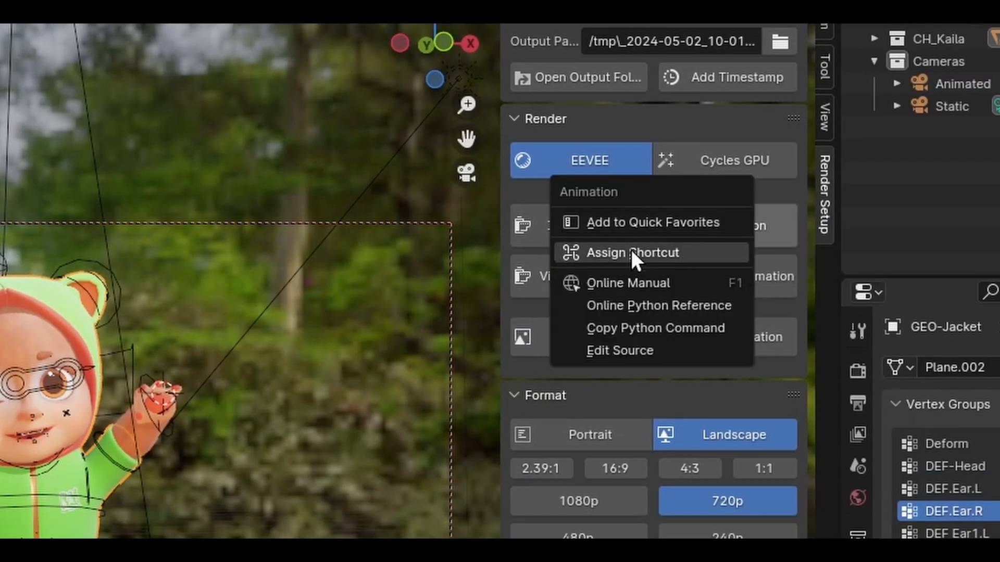
pyautogui.click(661, 256)
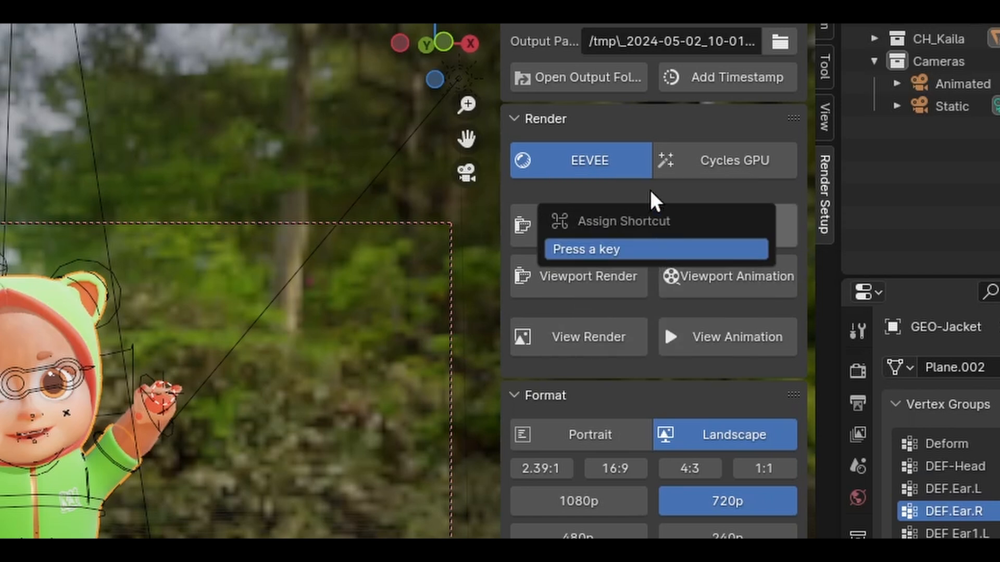
pyautogui.press('F5')
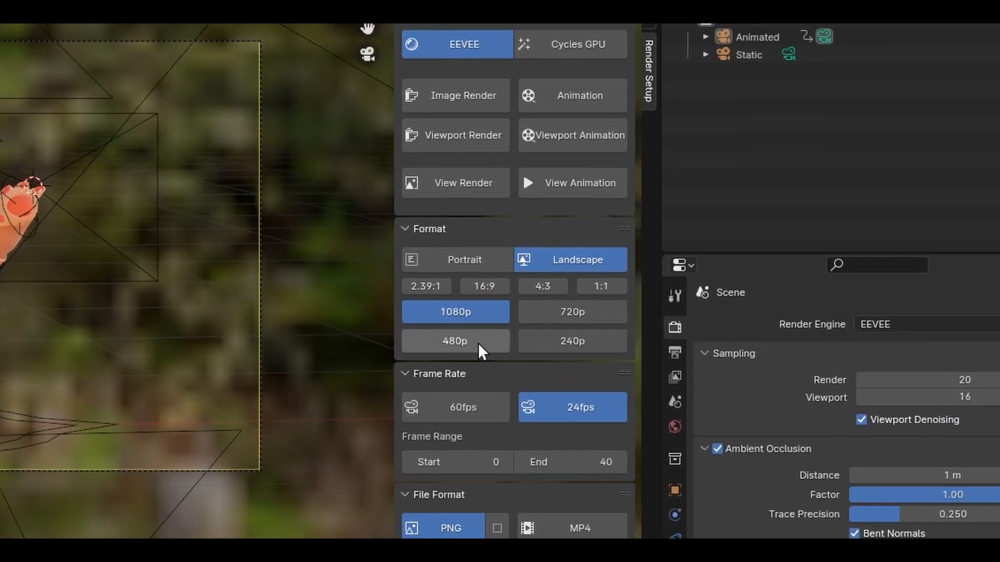
# Try the 720p, 240p and 480p resolution presets and return the format to 1080p
pyautogui.click(556, 318)
pyautogui.click(557, 339)
pyautogui.click(468, 339)
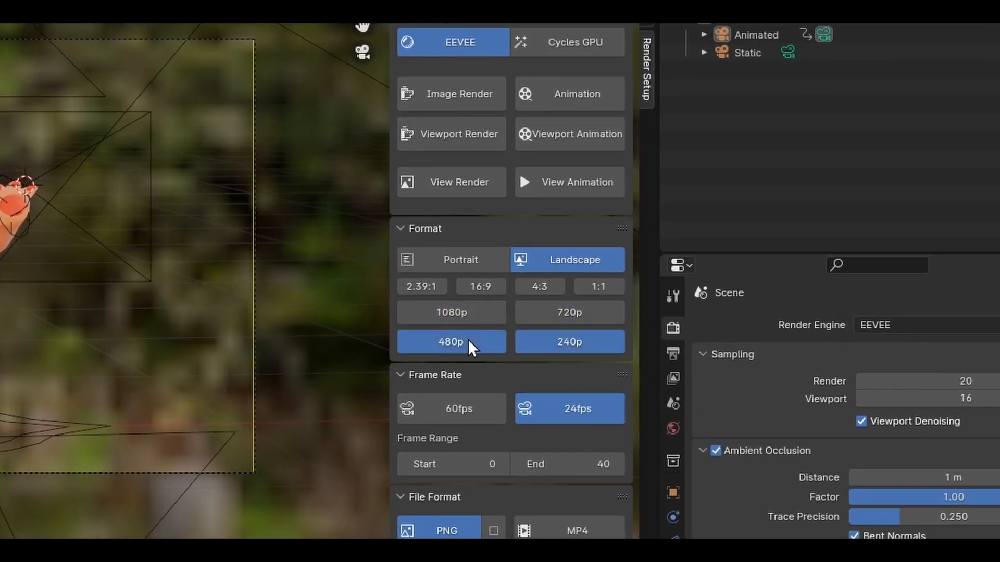
pyautogui.click(460, 322)
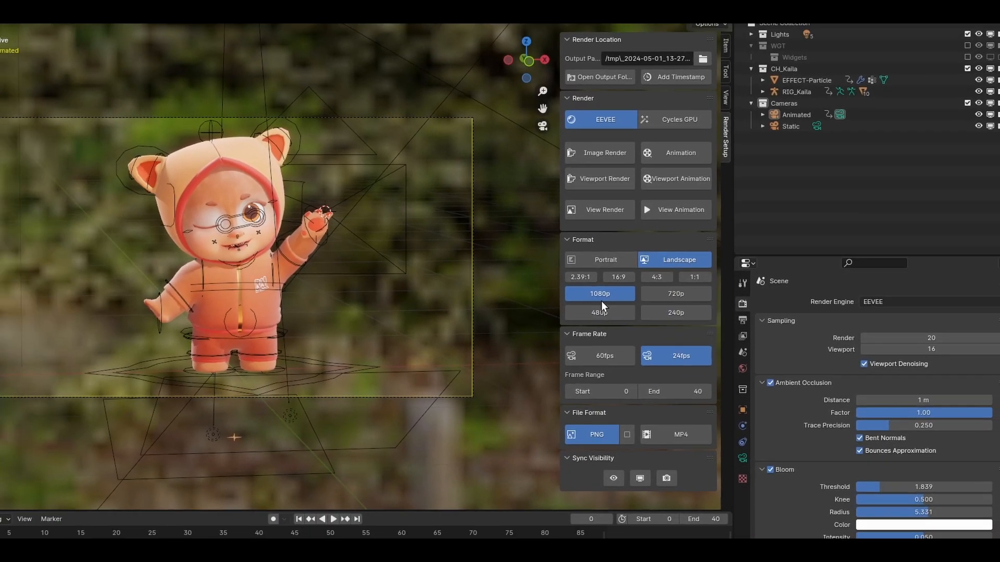
pyautogui.click(672, 312)
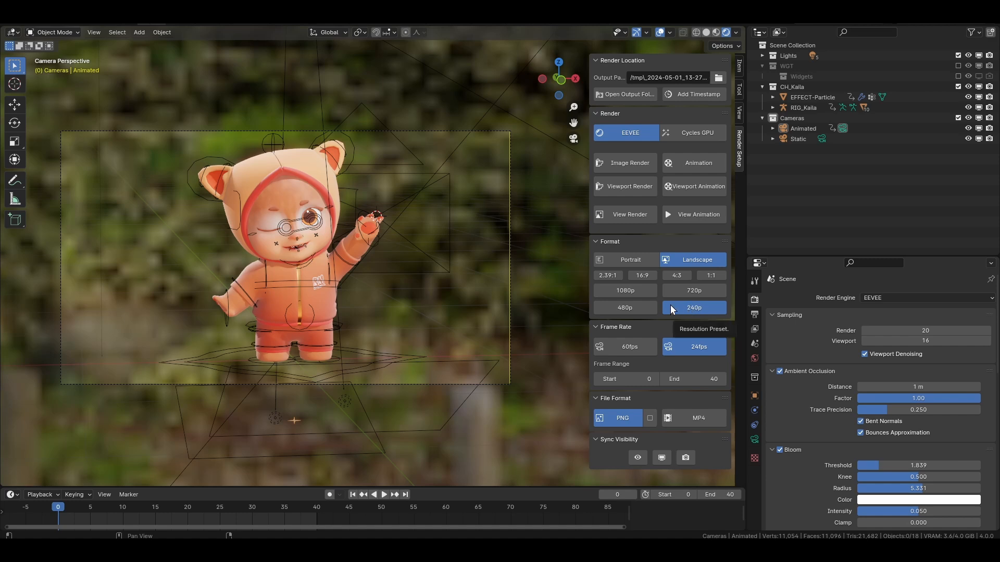
pyautogui.click(639, 291)
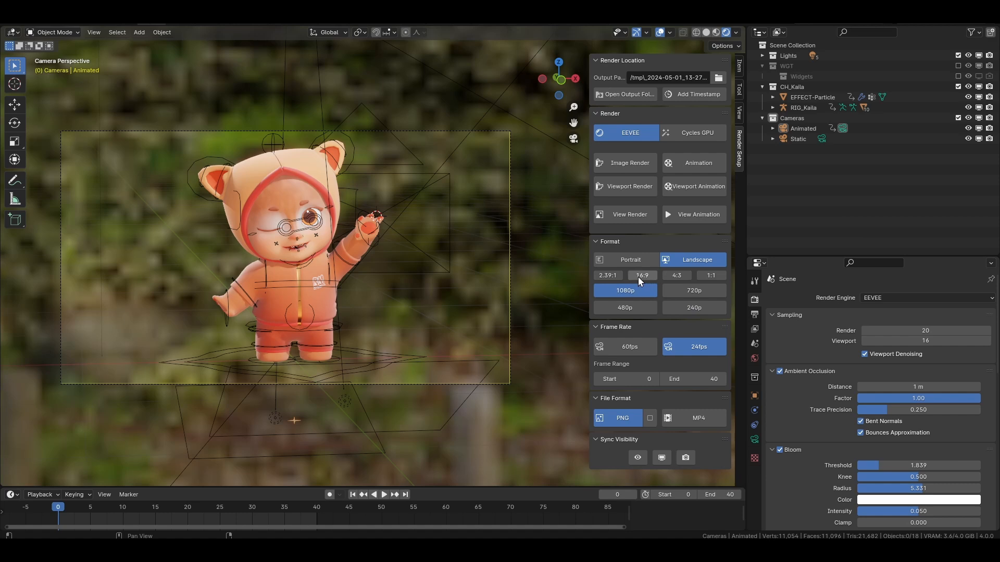
# Try portrait orientation, return to landscape, and try the 4:3, 16:9 and 2.39:1 aspect ratios
pyautogui.click(635, 262)
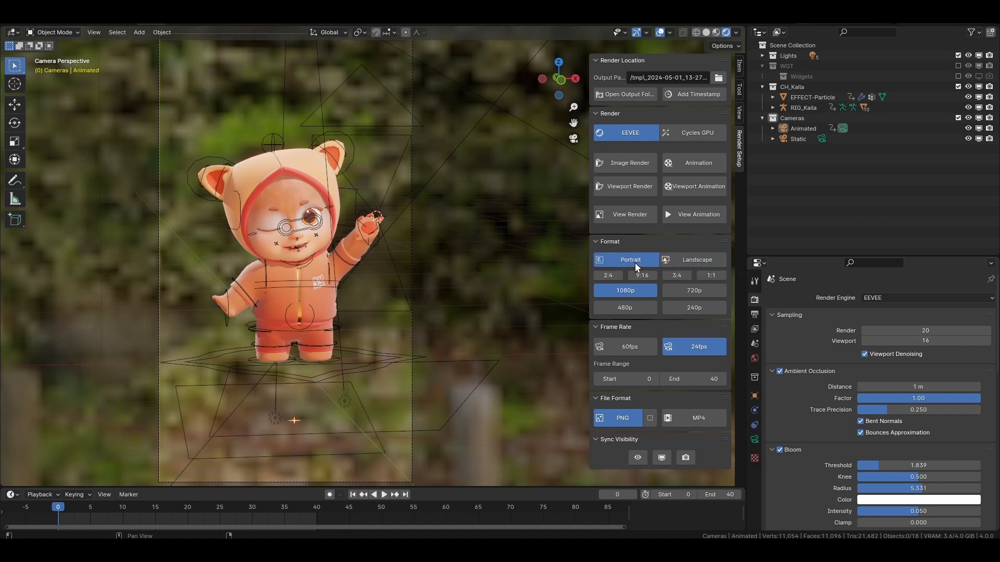
pyautogui.click(691, 261)
pyautogui.click(673, 272)
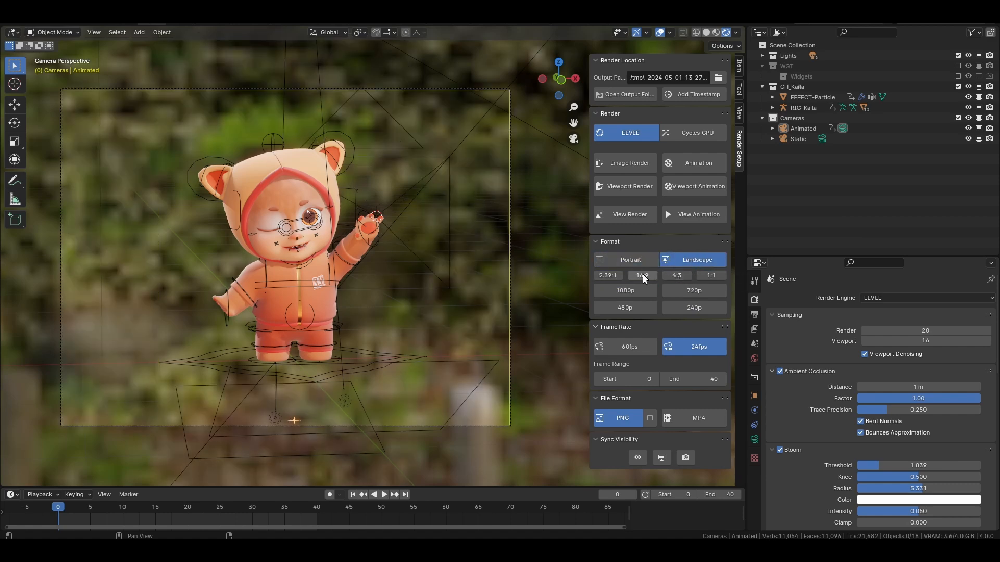
pyautogui.click(634, 274)
pyautogui.click(670, 274)
pyautogui.click(614, 274)
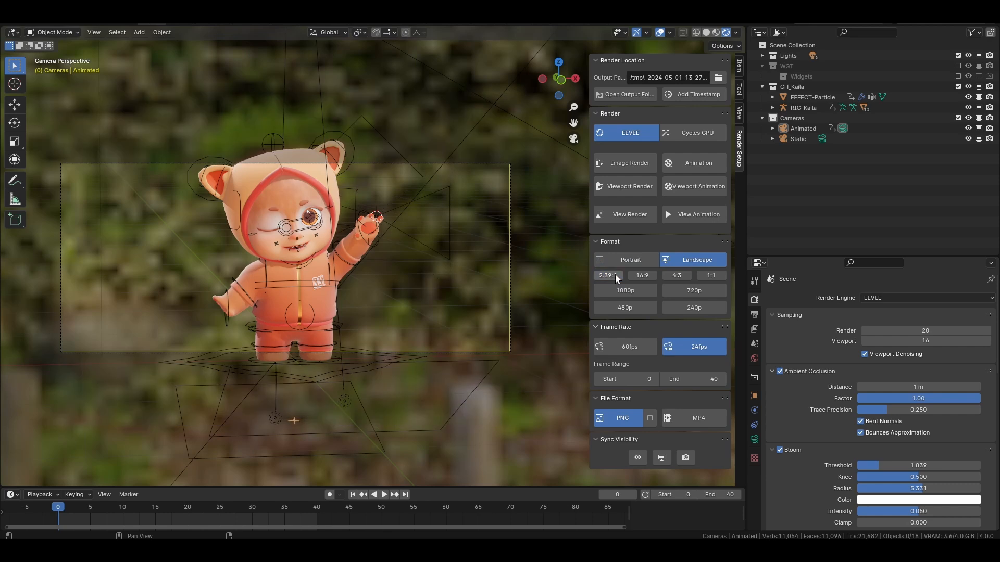
# Toggle portrait and back to landscape, apply the 1080p preset and set the aspect ratio to 4:3
pyautogui.click(634, 261)
pyautogui.click(676, 260)
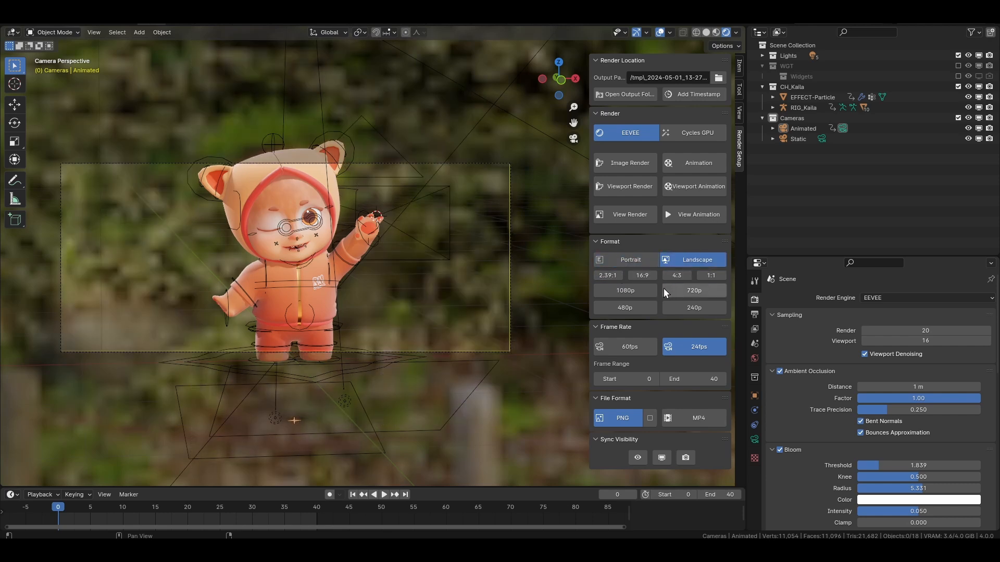
pyautogui.click(645, 290)
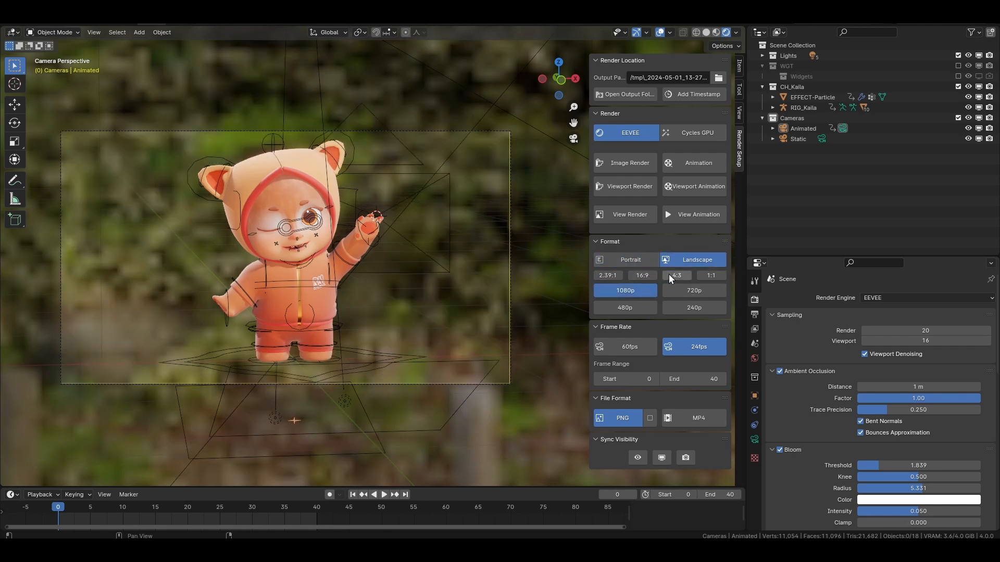
pyautogui.click(669, 274)
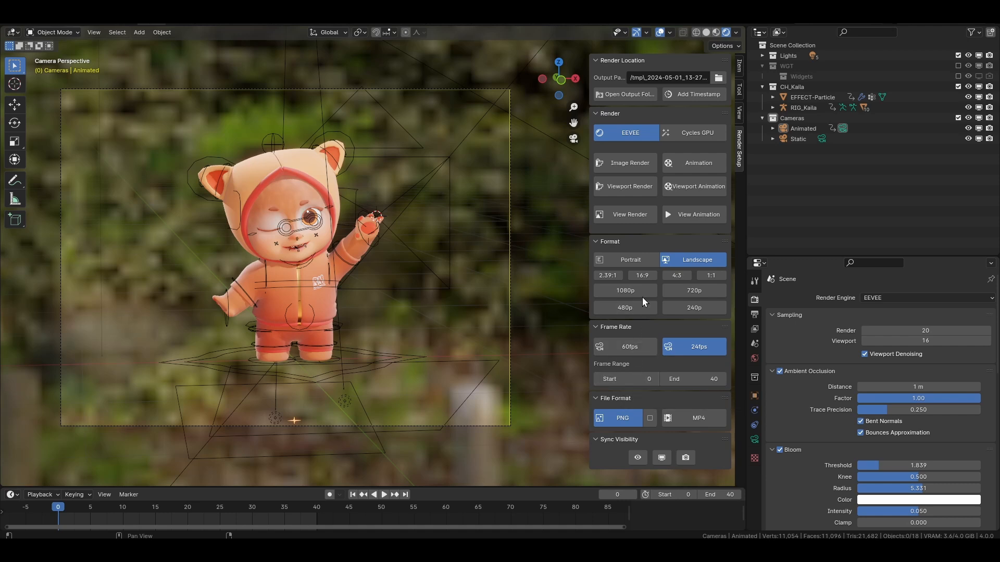
# Switch the format to portrait and try the 9:16 and 2:4 aspect ratios
pyautogui.click(642, 260)
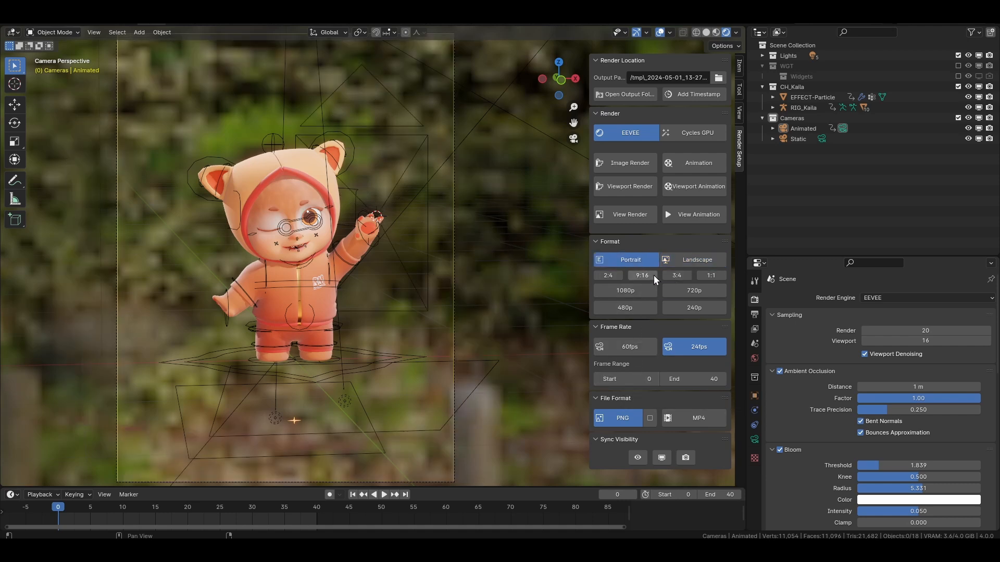
pyautogui.click(654, 275)
pyautogui.click(617, 275)
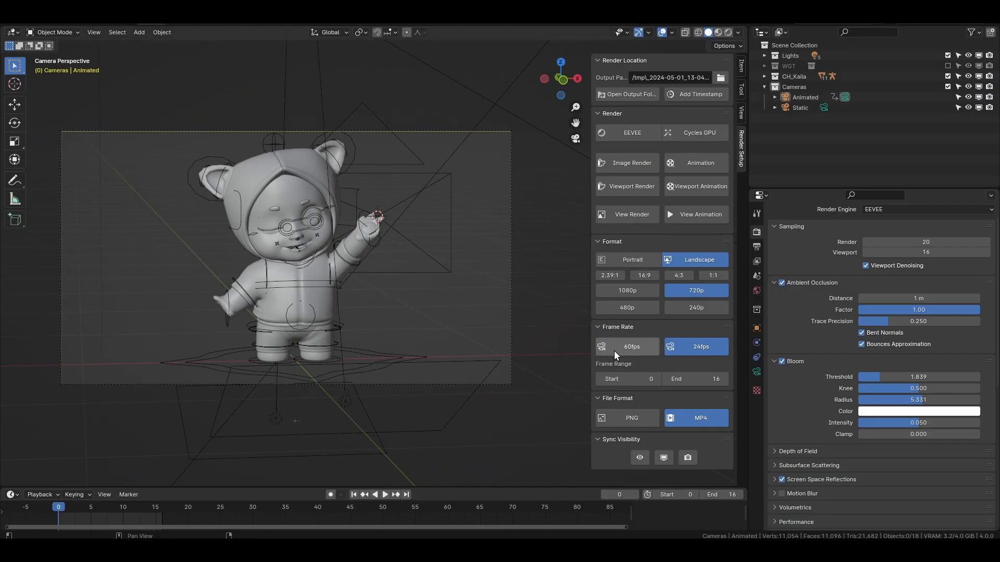
# Try the add-on's 60fps frame rate preset and return to 24fps
pyautogui.click(646, 358)
pyautogui.click(701, 355)
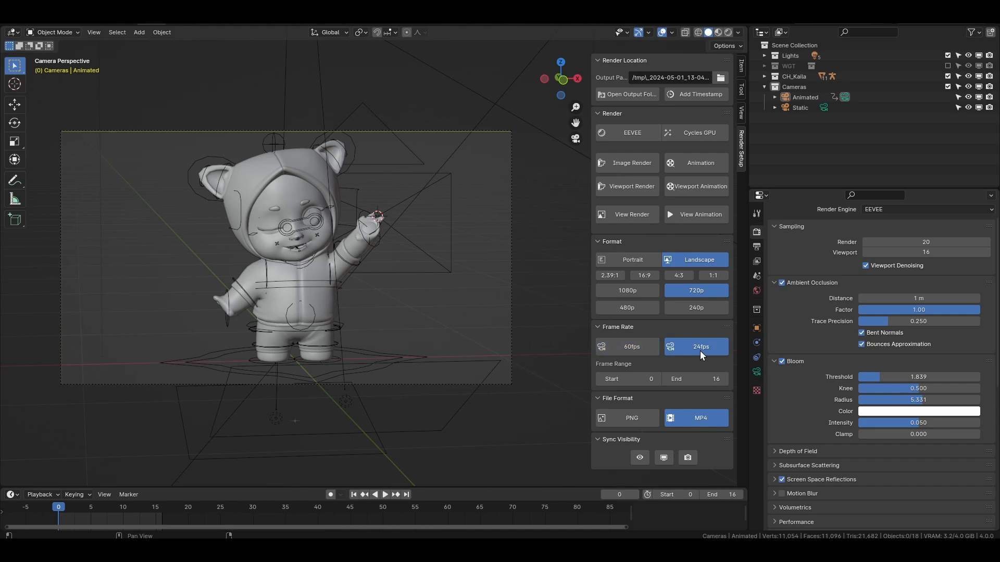
# Play the animation and change the scene's frame rate to 60 fps in the output properties while it runs
pyautogui.click(757, 247)
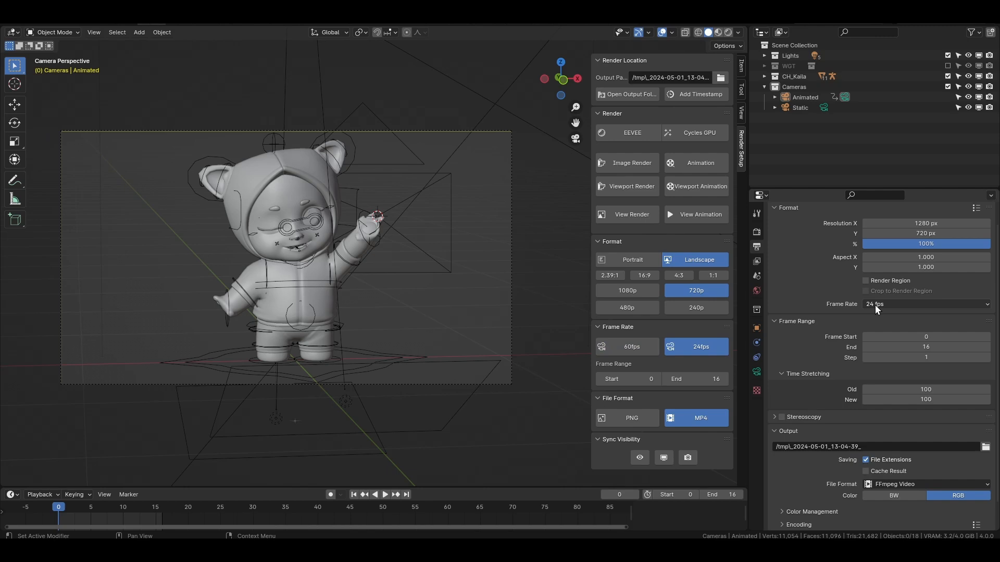
pyautogui.click(388, 497)
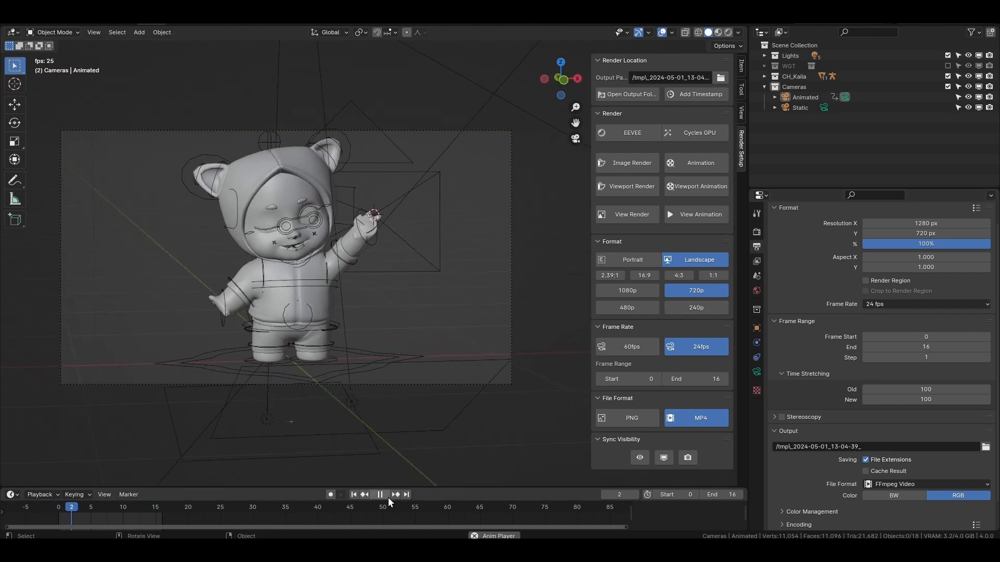
pyautogui.click(879, 305)
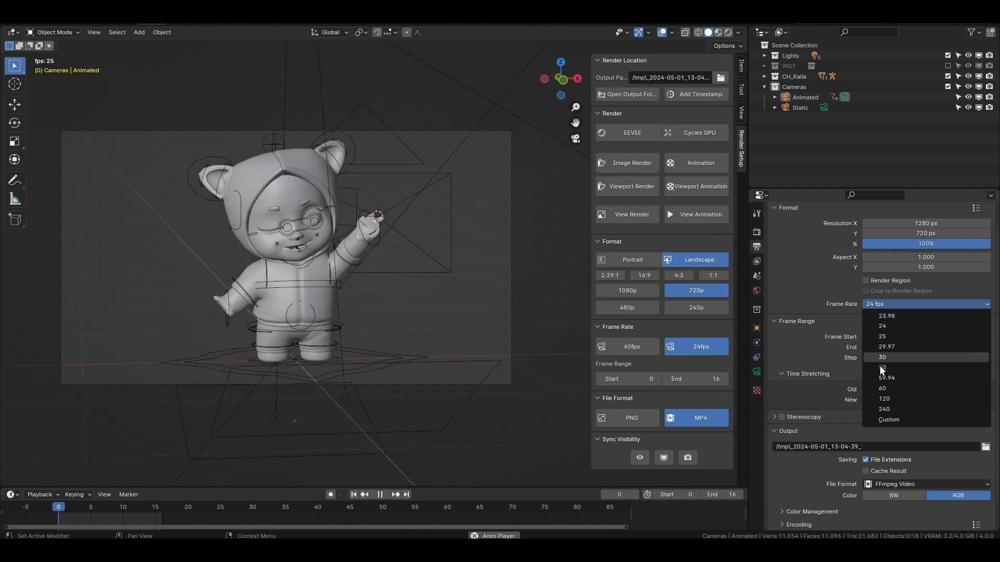
pyautogui.click(882, 388)
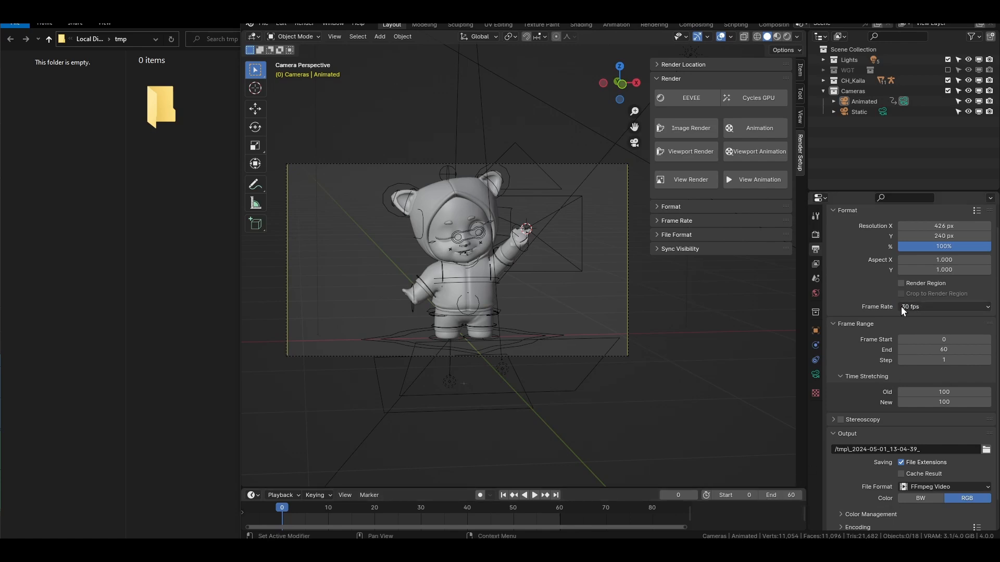
# Render the animation at a scene frame rate of 60 fps and open the output MP4 file
pyautogui.click(914, 307)
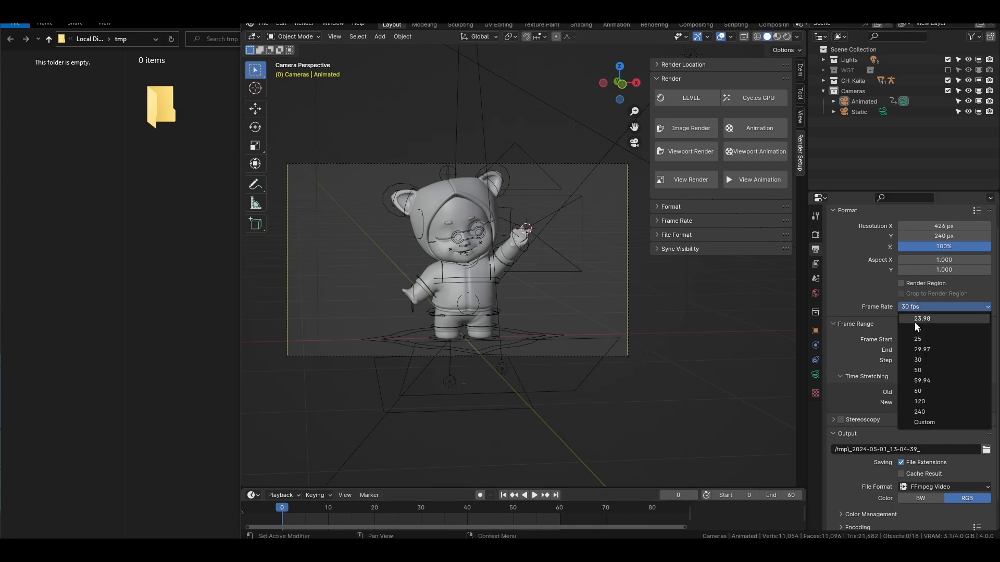
pyautogui.click(919, 391)
pyautogui.click(750, 130)
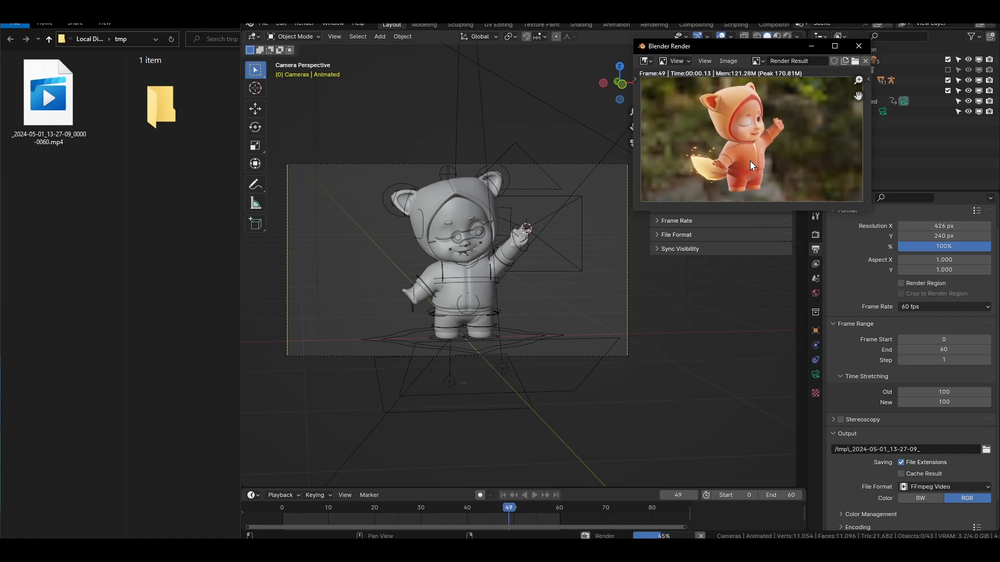
pyautogui.click(69, 104)
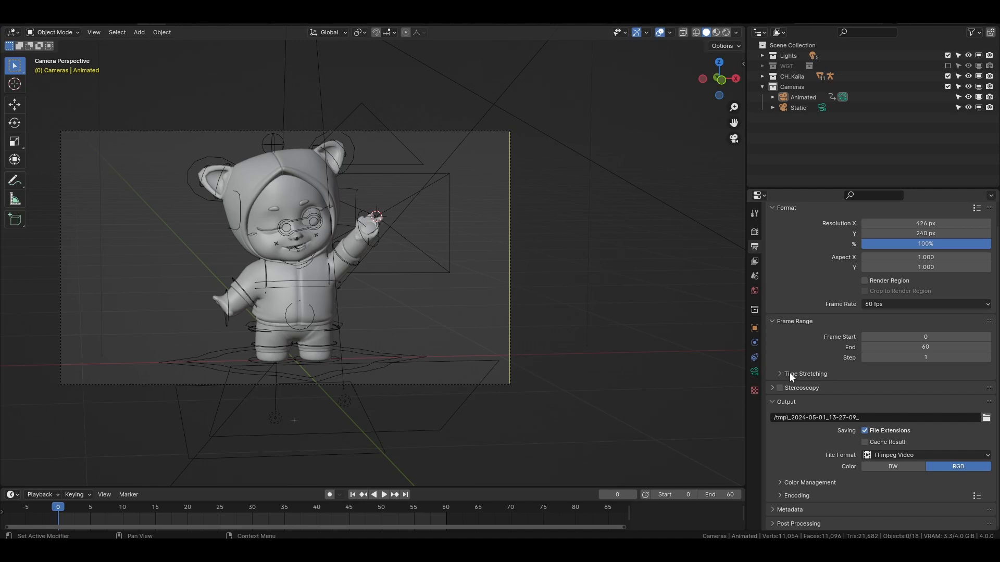
# Expand the Time Stretching settings and lower the animation's end frame
pyautogui.click(789, 373)
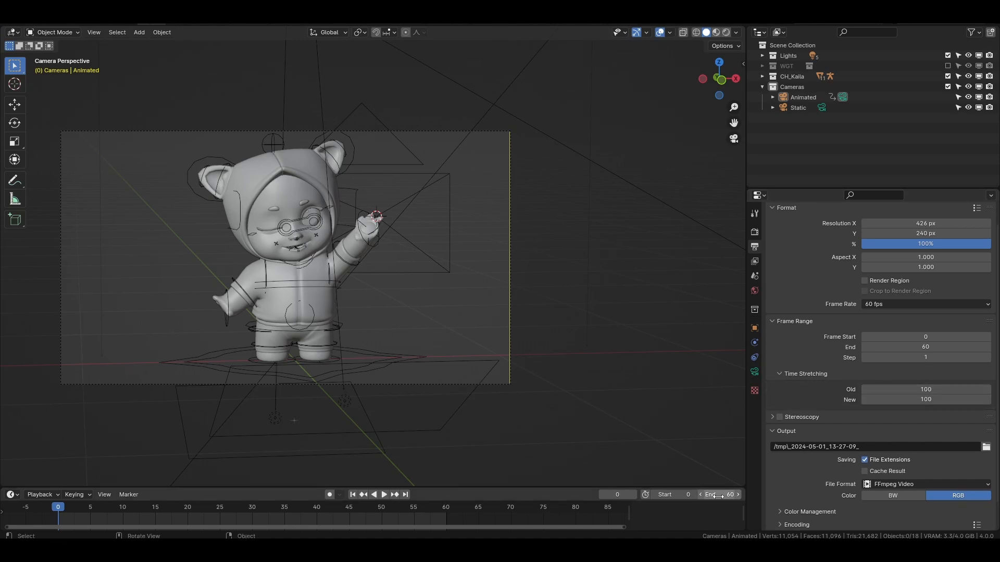
pyautogui.moveTo(713, 494); pyautogui.dragTo(682, 495)
pyautogui.moveTo(682, 494); pyautogui.dragTo(680, 494)
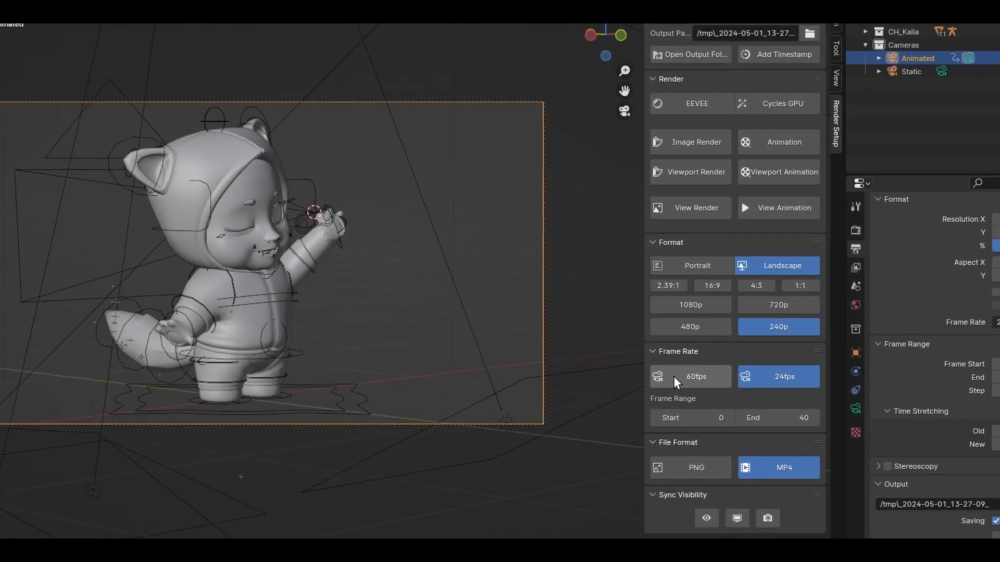
# Toggle the frame rate preset to 60fps and back to 24fps so the frame range rescales with it
pyautogui.click(608, 346)
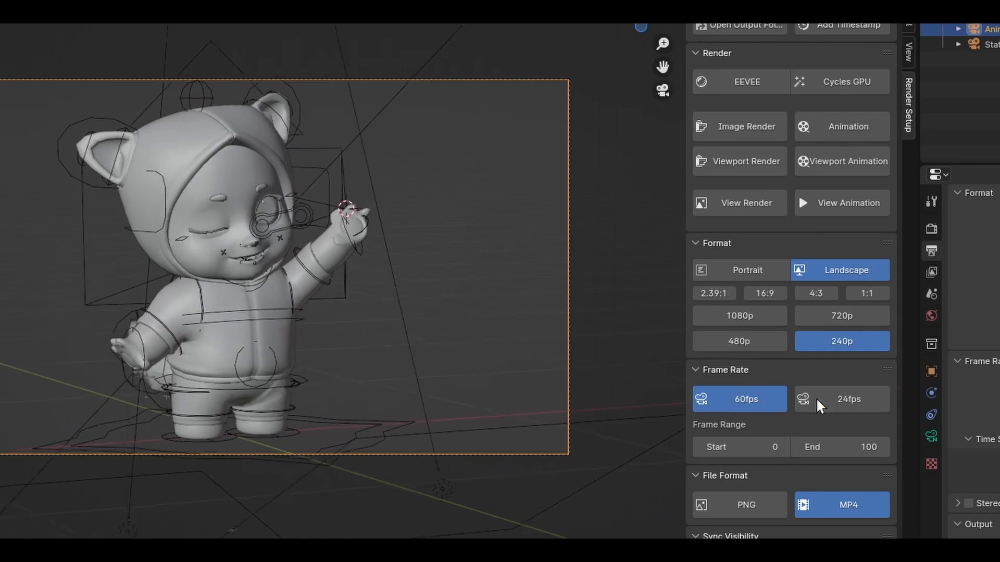
pyautogui.click(836, 399)
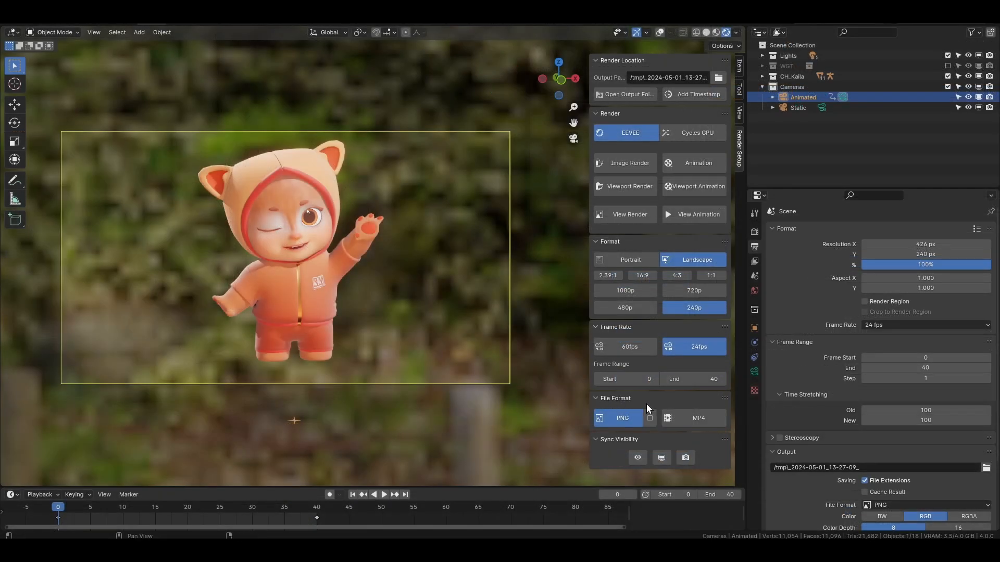
# Try the MP4 file format, return to PNG, and toggle the PNG alpha option on and off
pyautogui.click(666, 419)
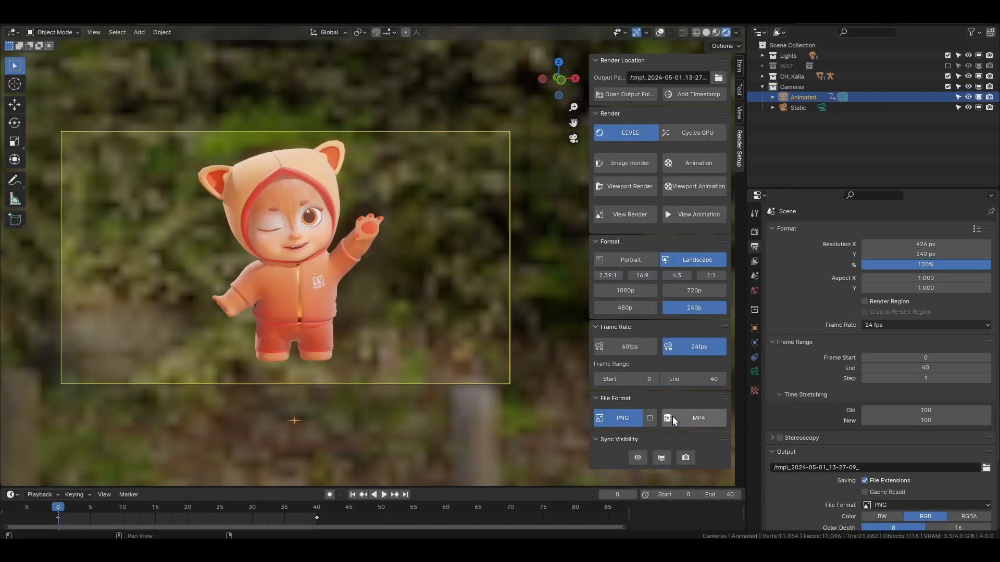
pyautogui.click(631, 419)
pyautogui.click(649, 419)
pyautogui.click(649, 419)
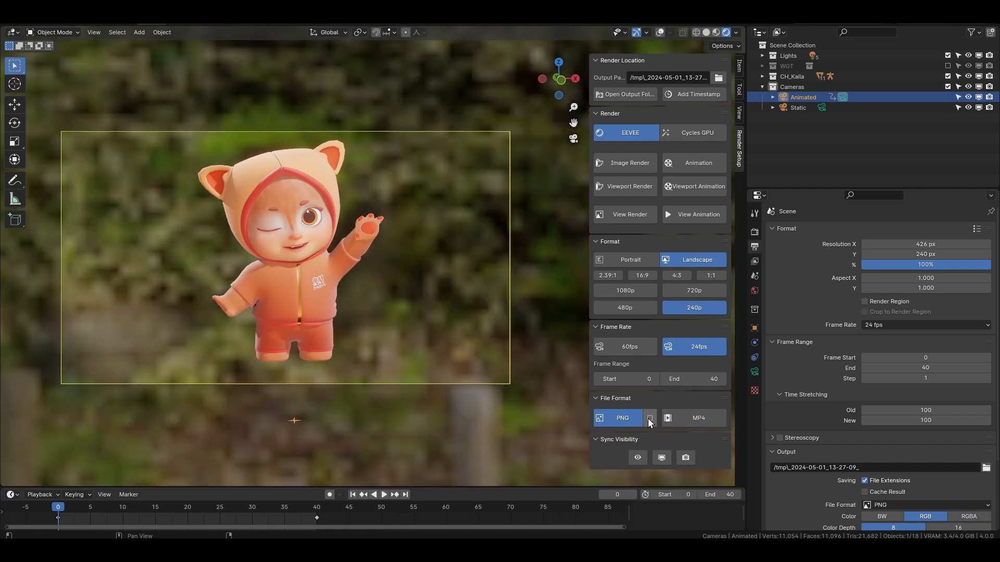
# Check the output file format settings and toggle the Transparent option in the Film render settings on and off
pyautogui.click(757, 262)
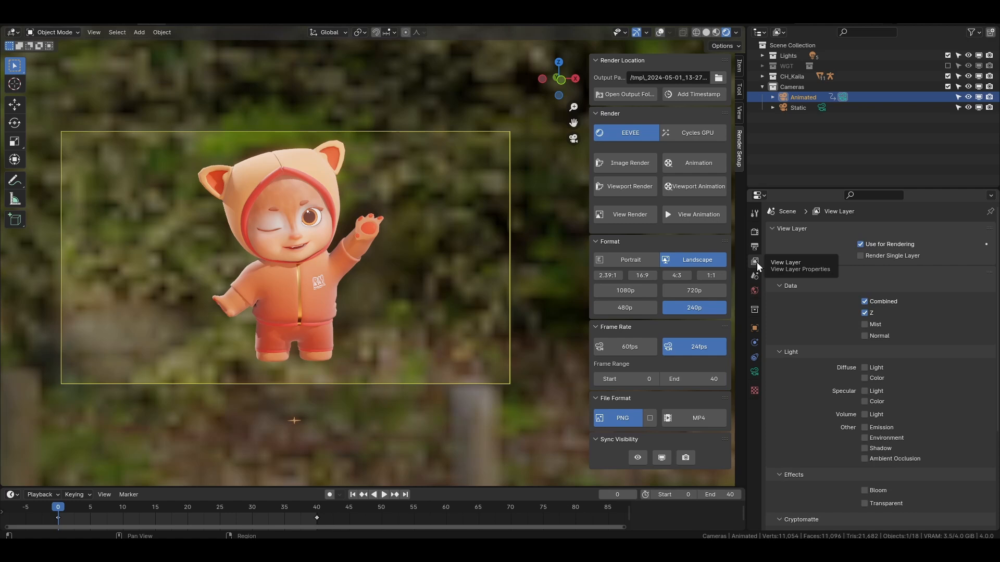
pyautogui.click(755, 248)
pyautogui.scroll(-3, 827, 369)
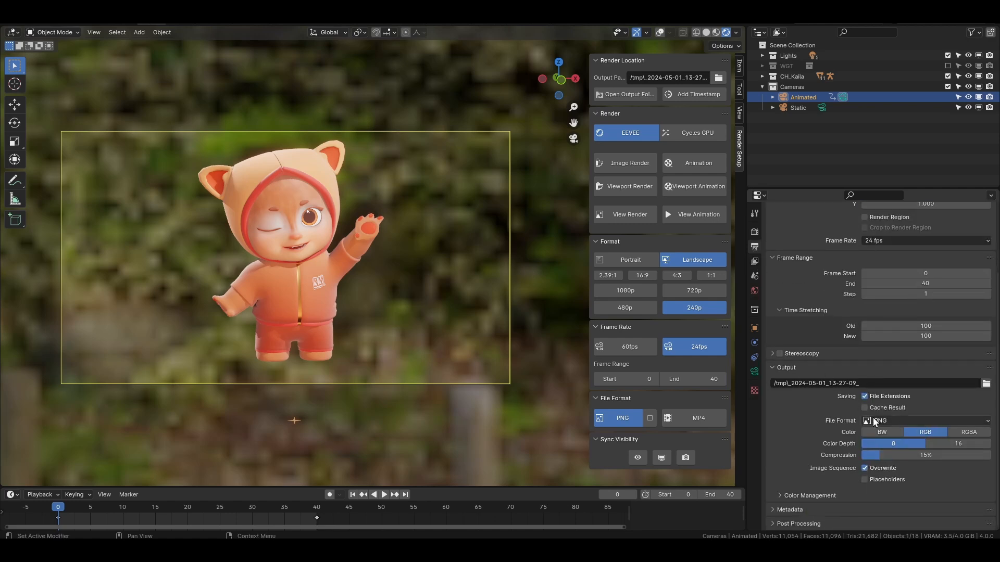
pyautogui.click(755, 233)
pyautogui.scroll(-6, 806, 258)
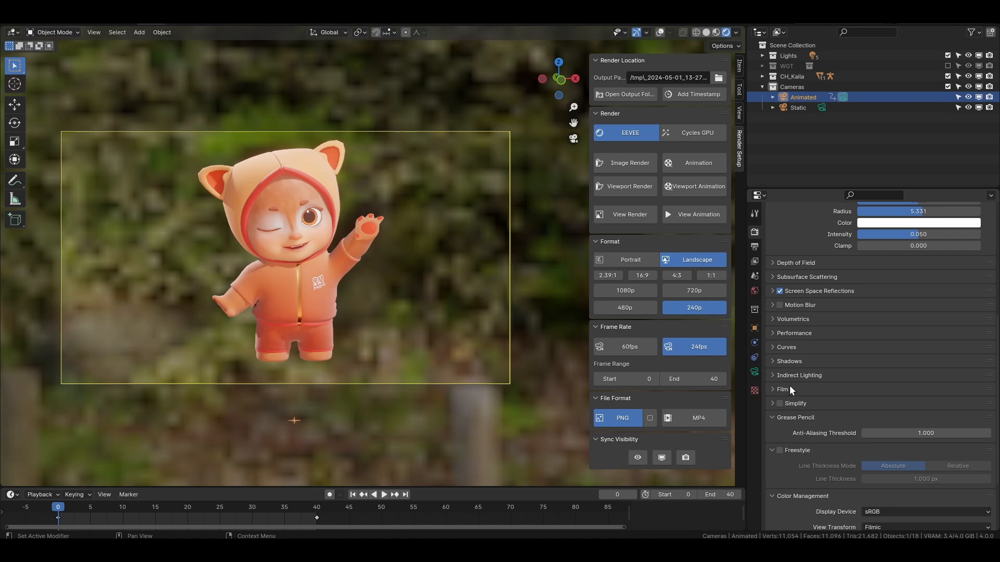
pyautogui.click(790, 388)
pyautogui.click(880, 417)
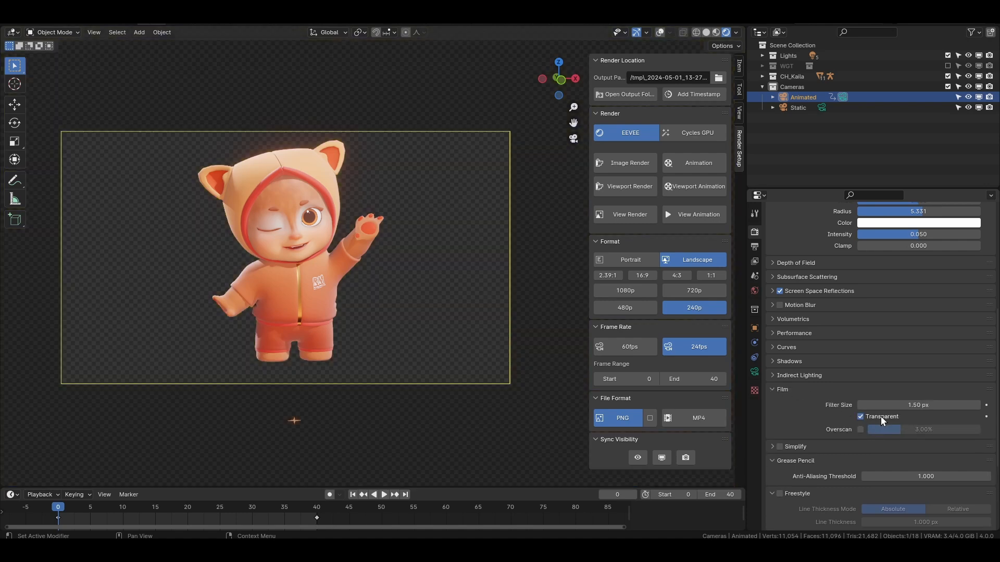
pyautogui.click(880, 417)
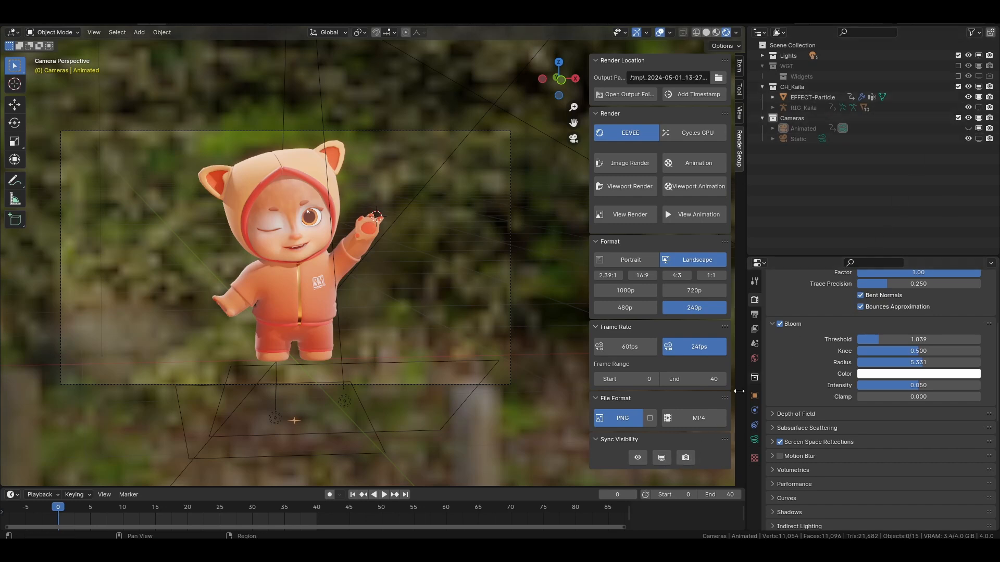
# Sync all visibility toggles in the scene to the render visibility
pyautogui.click(685, 458)
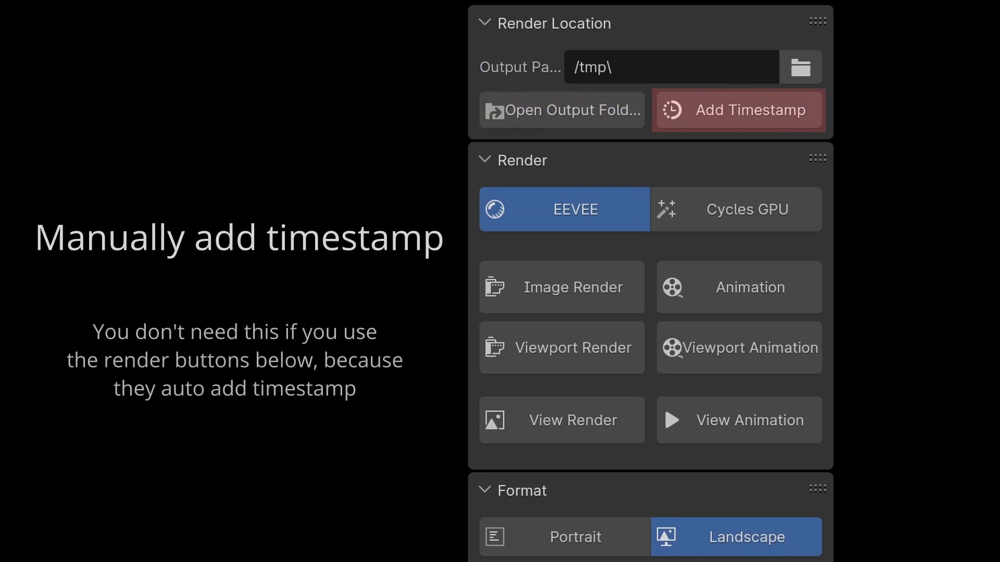
# Collapse the add-on's Render Location, Render, Format, Frame Rate, File Format and Sync Visibility sections
pyautogui.click(485, 23)
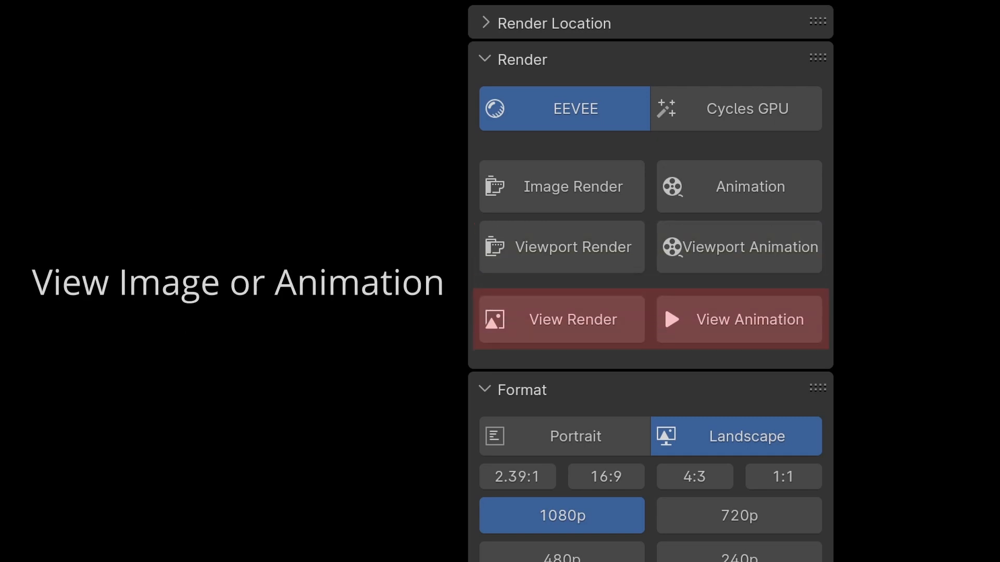
pyautogui.click(486, 62)
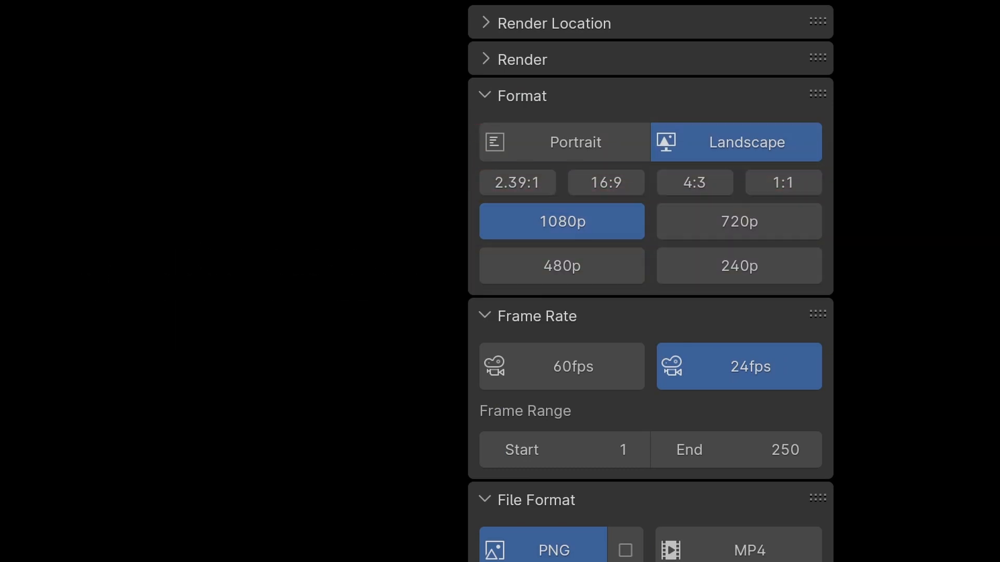
pyautogui.click(486, 95)
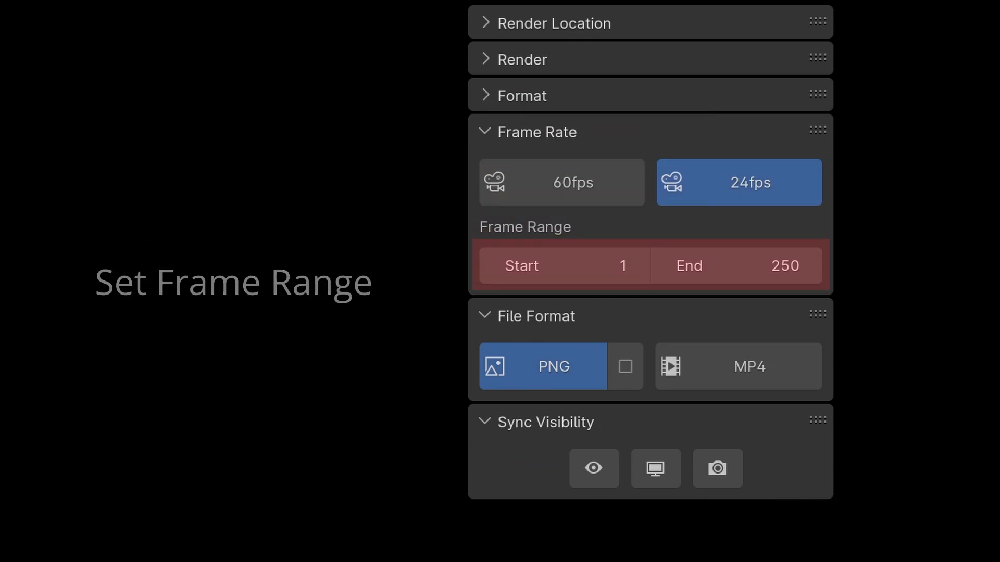
pyautogui.click(485, 130)
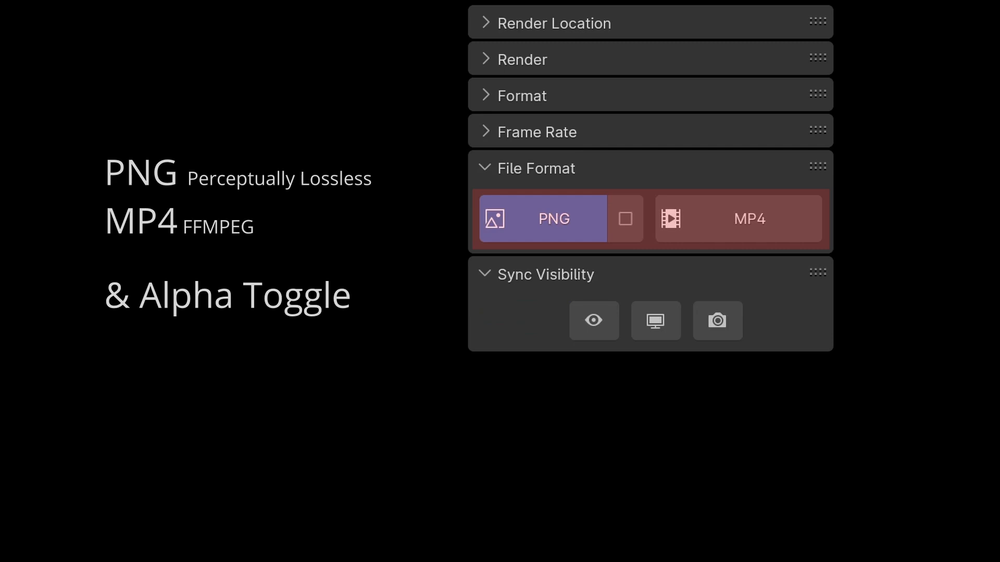
pyautogui.click(483, 167)
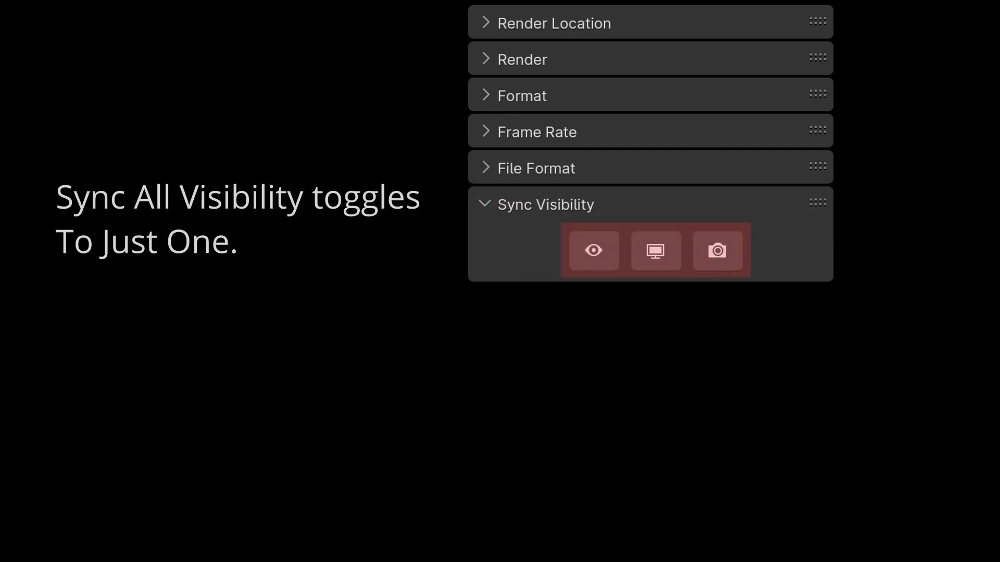
pyautogui.click(484, 203)
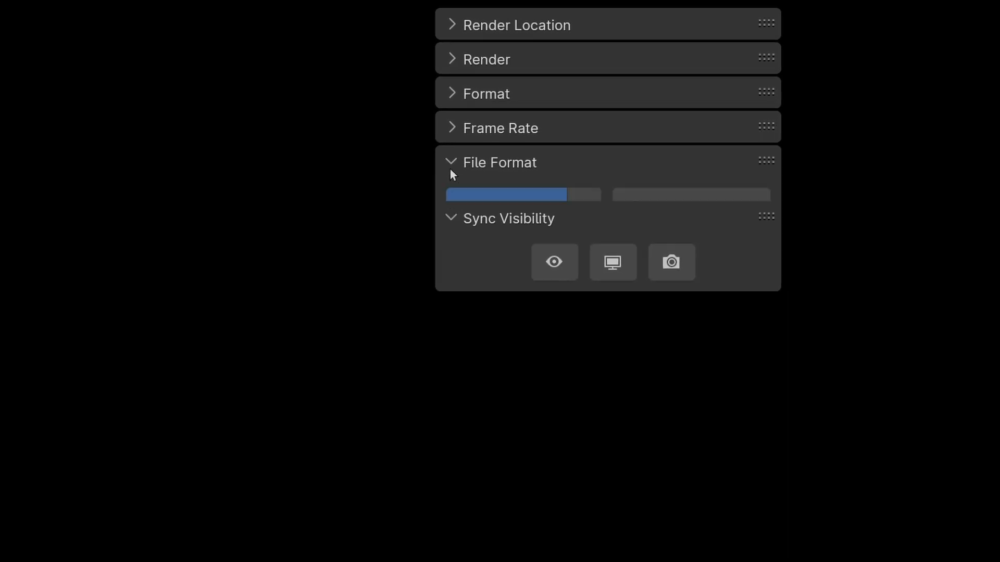